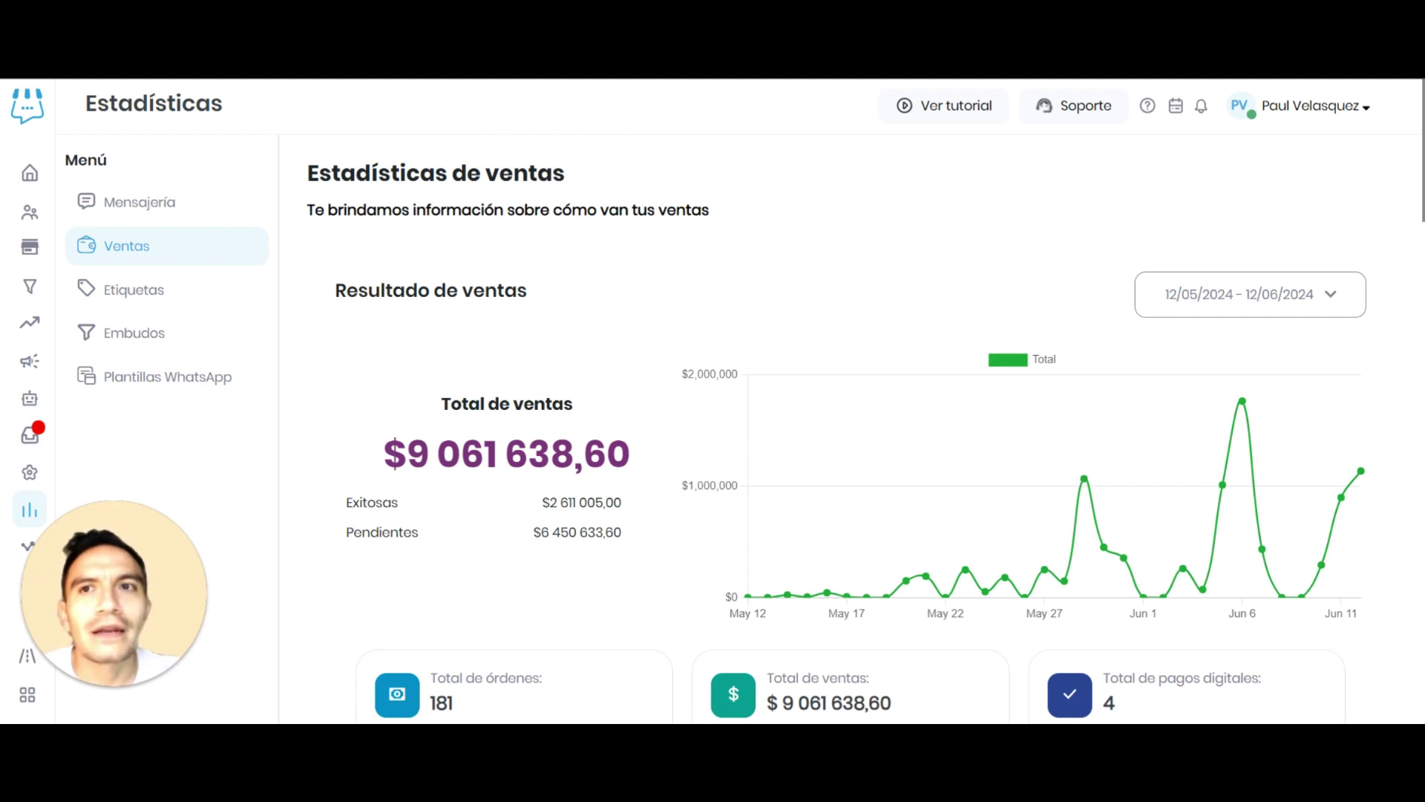
Open the customer chat tagged Interés Shopify and REGISTRADO from the assigned conversations and review its generated order summary
{"action": "left_click", "coordinate": [111, 44]}
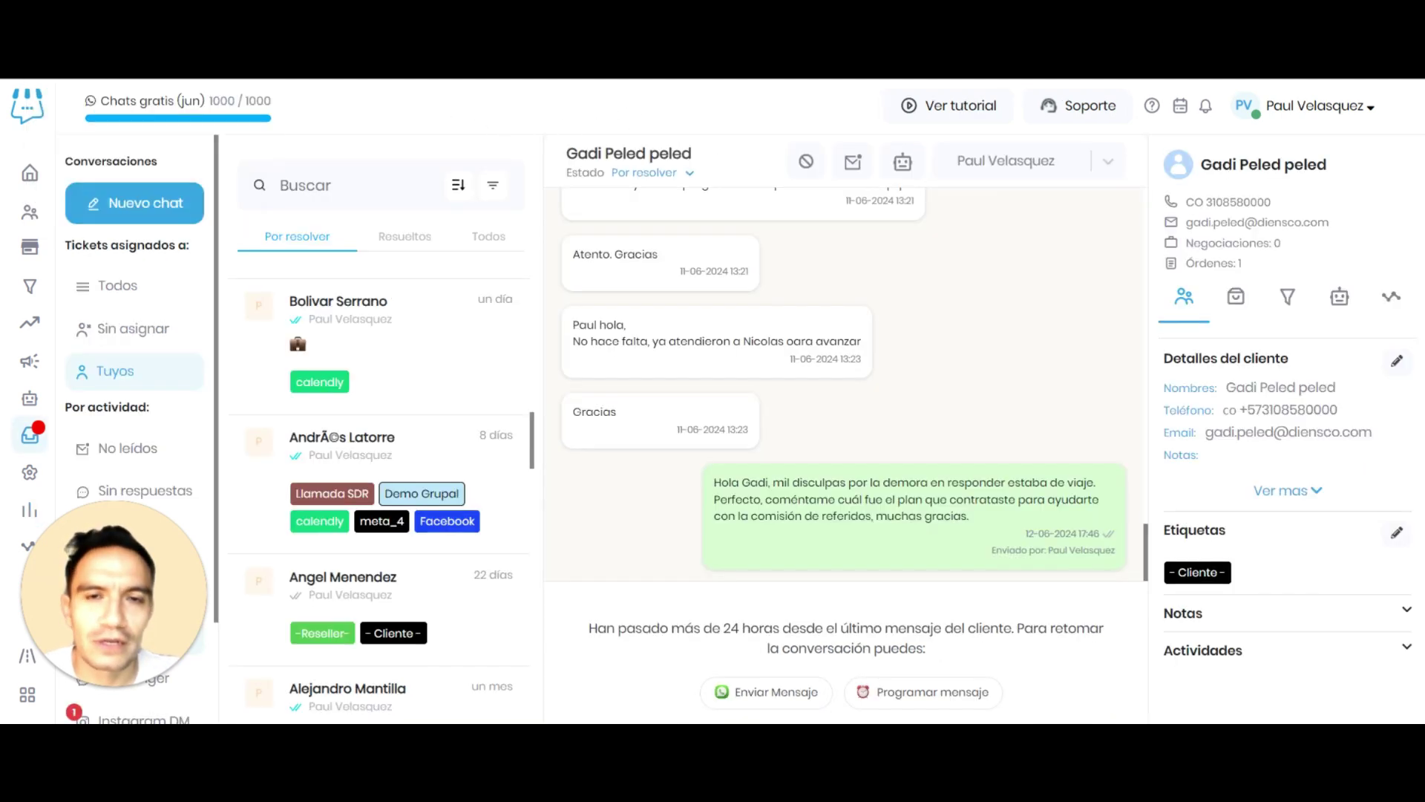
{"action": "scroll", "coordinate": [436, 415], "scroll_direction": "up", "scroll_amount": 10}
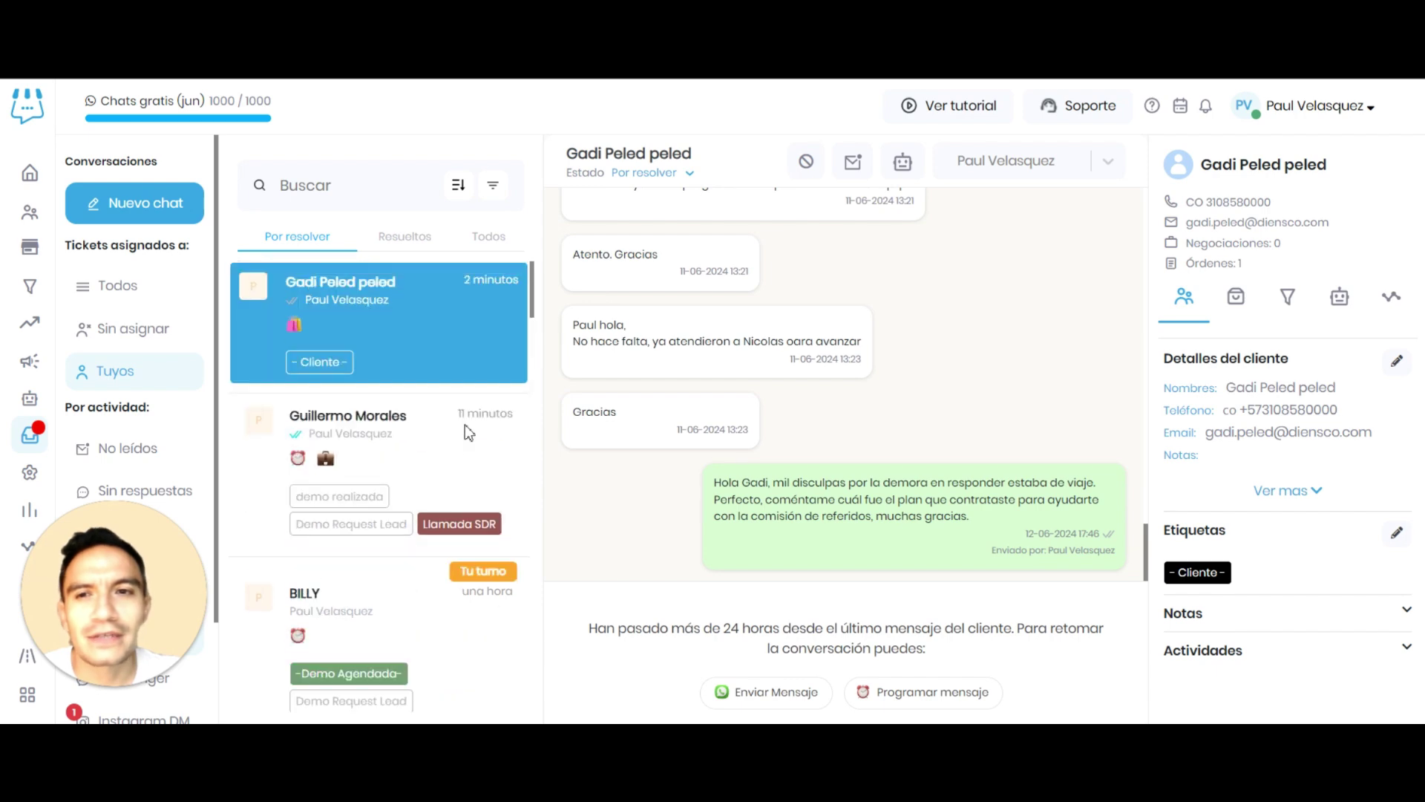
{"action": "scroll", "coordinate": [449, 421], "scroll_direction": "down", "scroll_amount": 5}
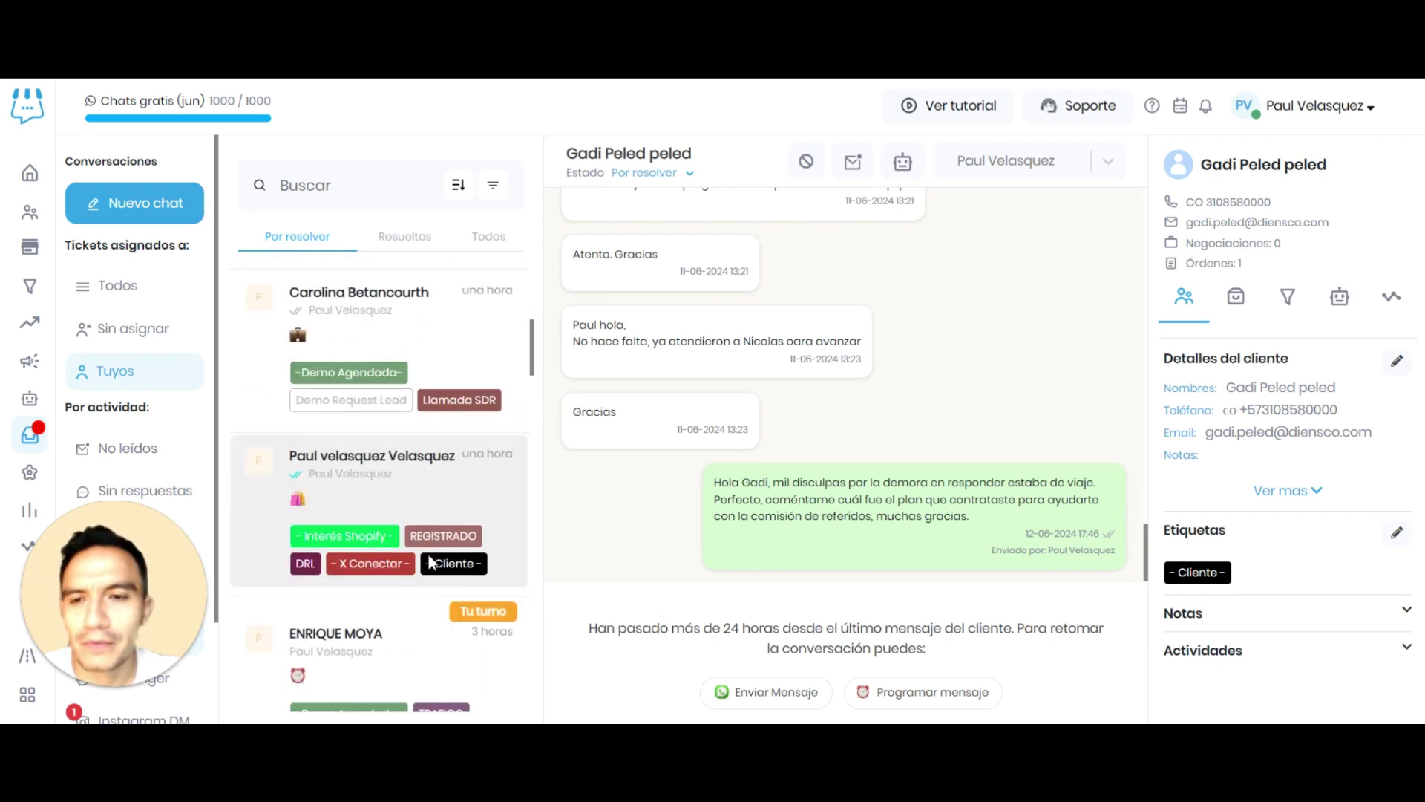
{"action": "left_click", "coordinate": [421, 471]}
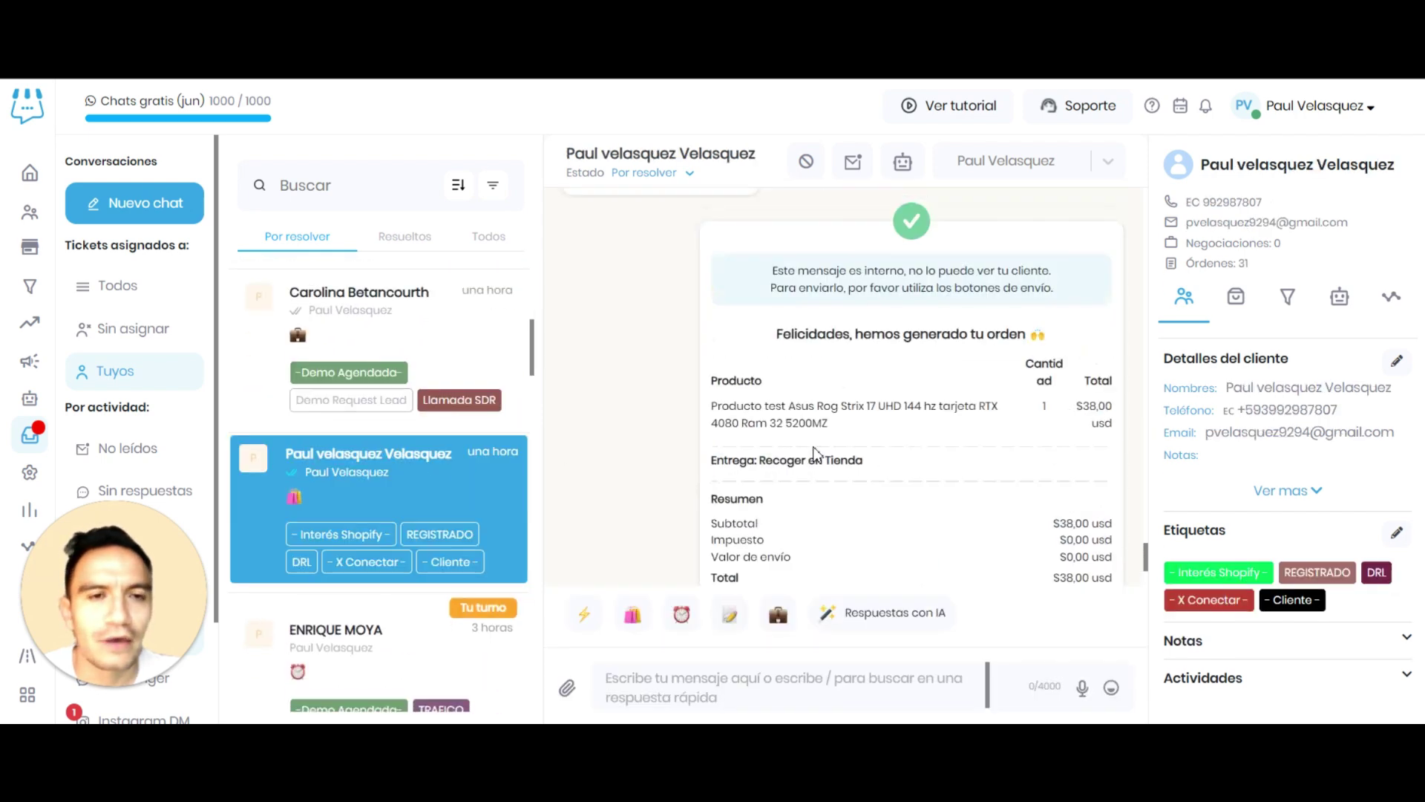
{"action": "left_click_drag", "start_coordinate": [790, 337], "coordinate": [1040, 350]}
{"action": "scroll", "coordinate": [854, 446], "scroll_direction": "down", "scroll_amount": 3}
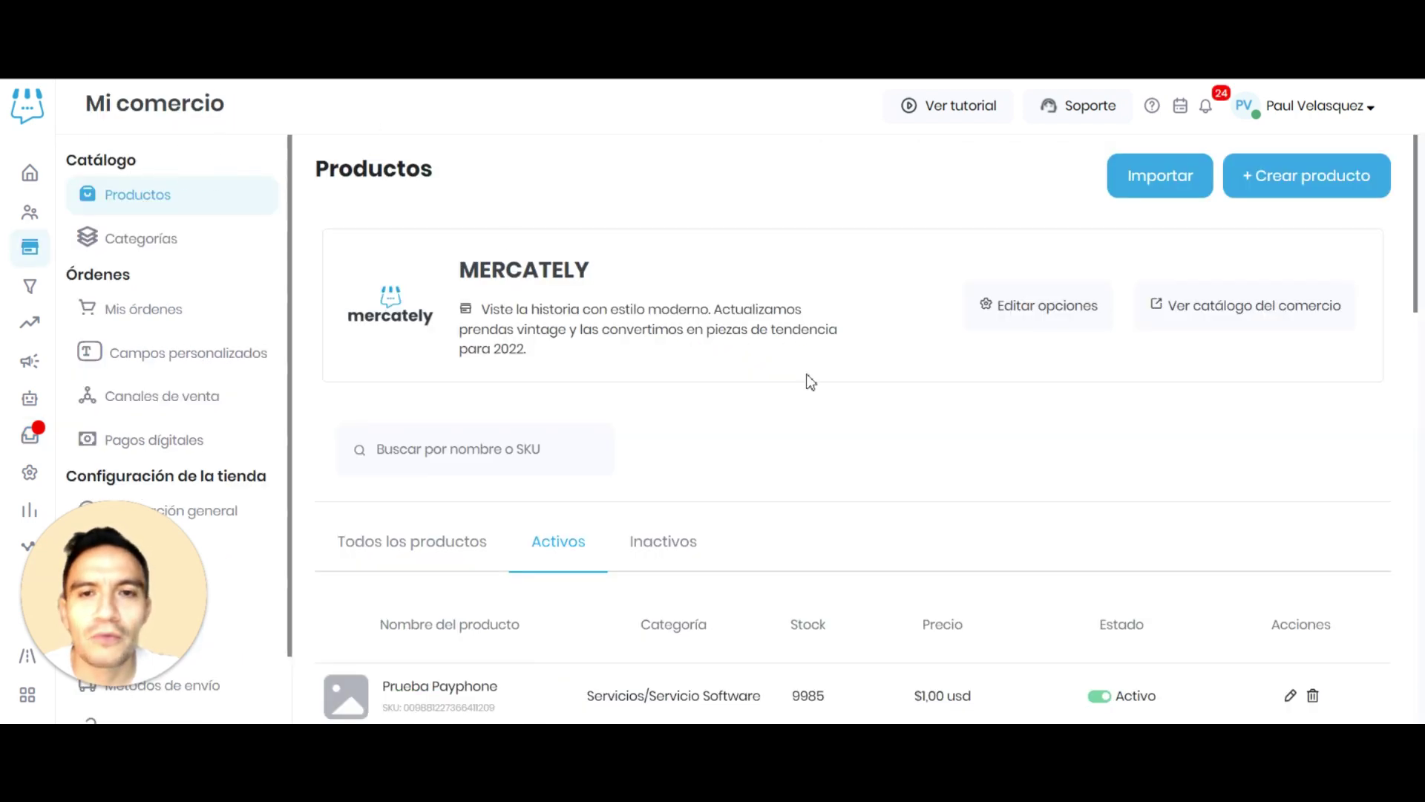
View the MERCATELY store's public catalogue and its products, and return to the chat order's payment link option
{"action": "scroll", "coordinate": [838, 524], "scroll_direction": "down", "scroll_amount": 5}
{"action": "scroll", "coordinate": [831, 523], "scroll_direction": "up", "scroll_amount": 5}
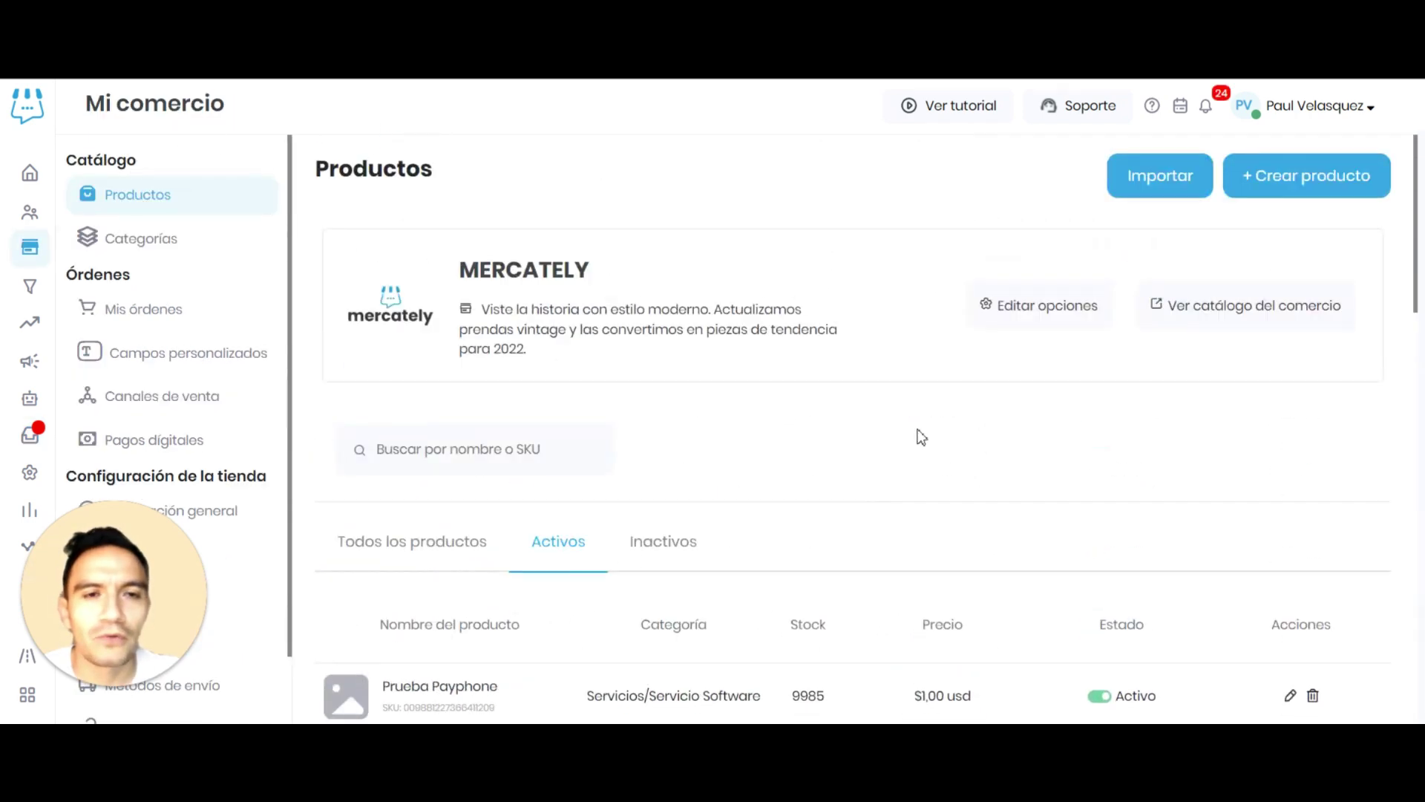
{"action": "left_click", "coordinate": [1231, 312]}
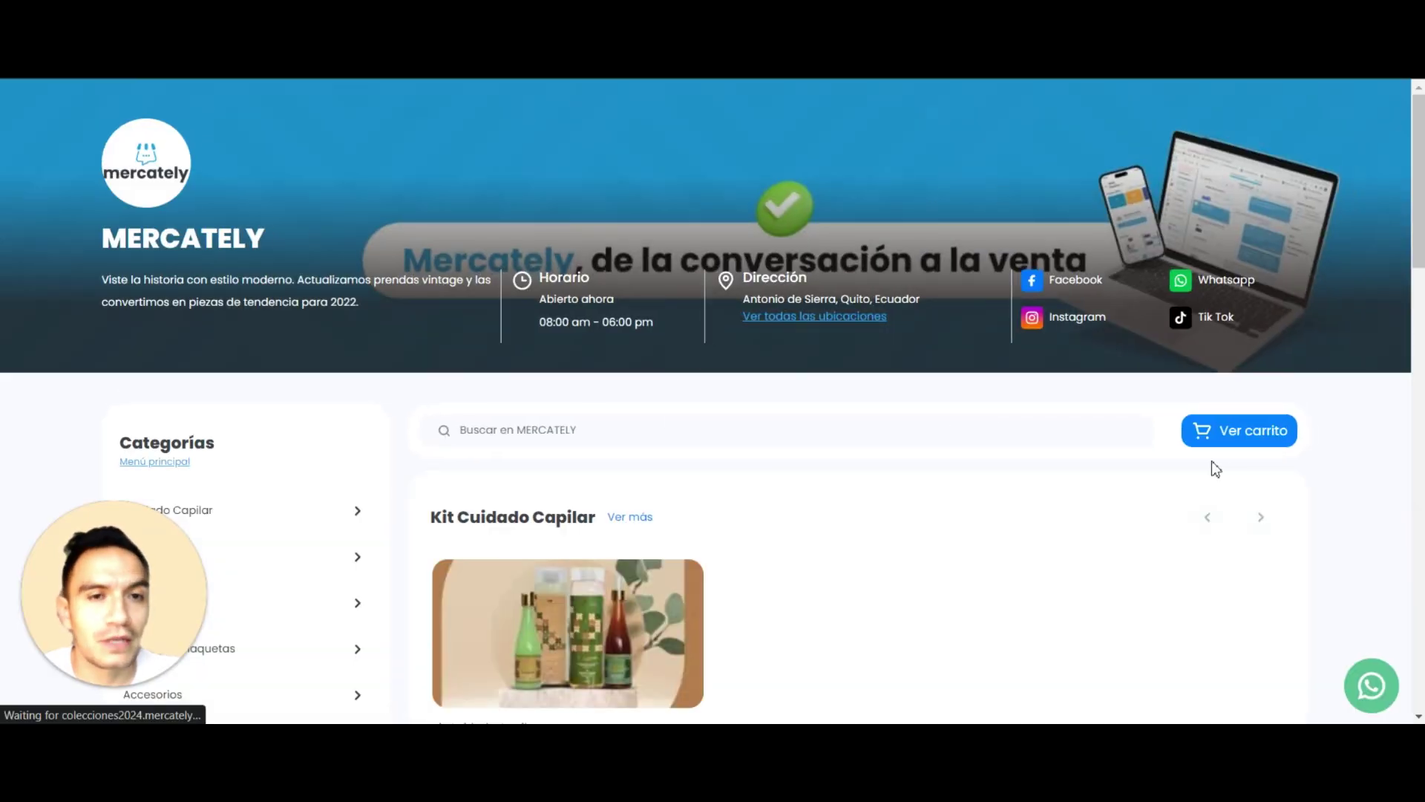
{"action": "scroll", "coordinate": [1128, 427], "scroll_direction": "down", "scroll_amount": 15}
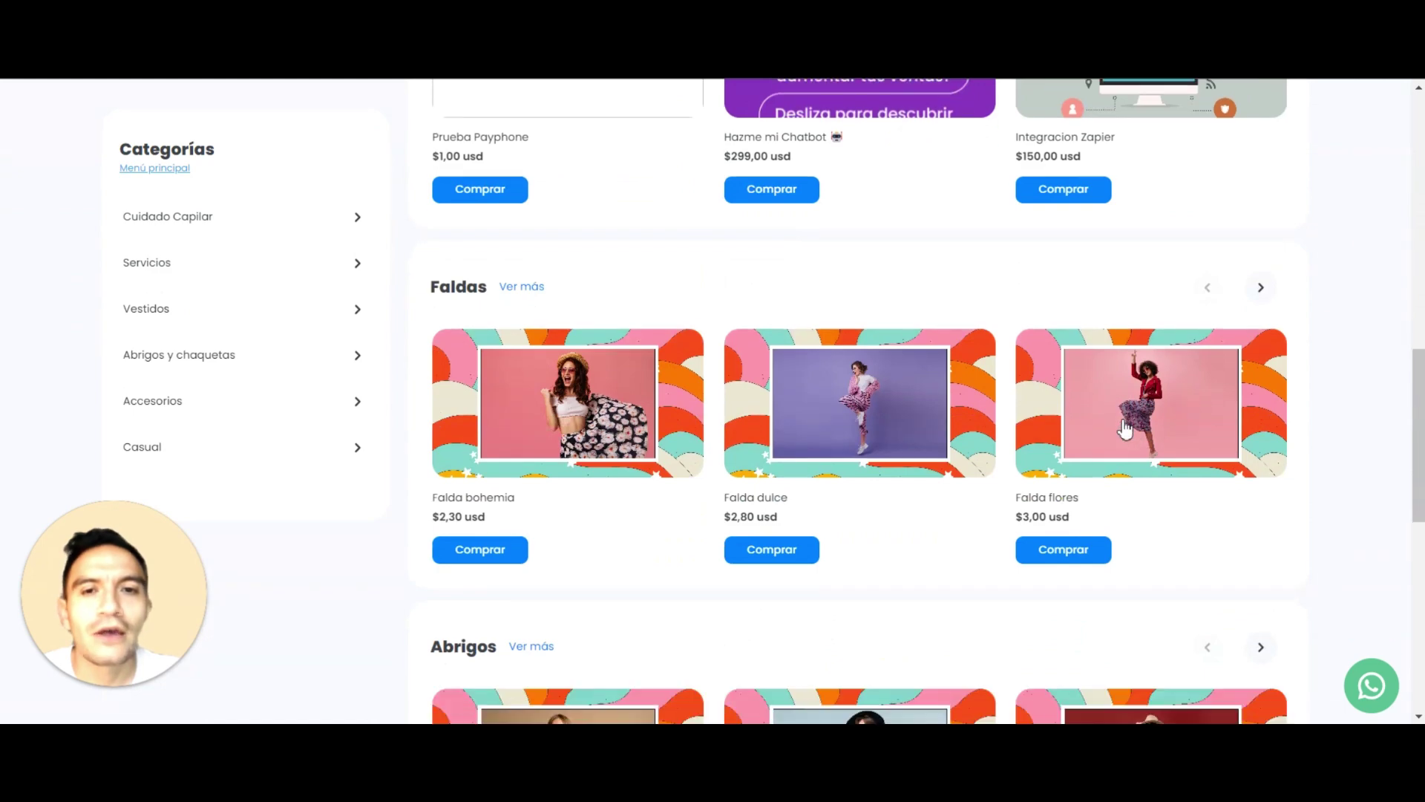
{"action": "scroll", "coordinate": [1123, 413], "scroll_direction": "up", "scroll_amount": 15}
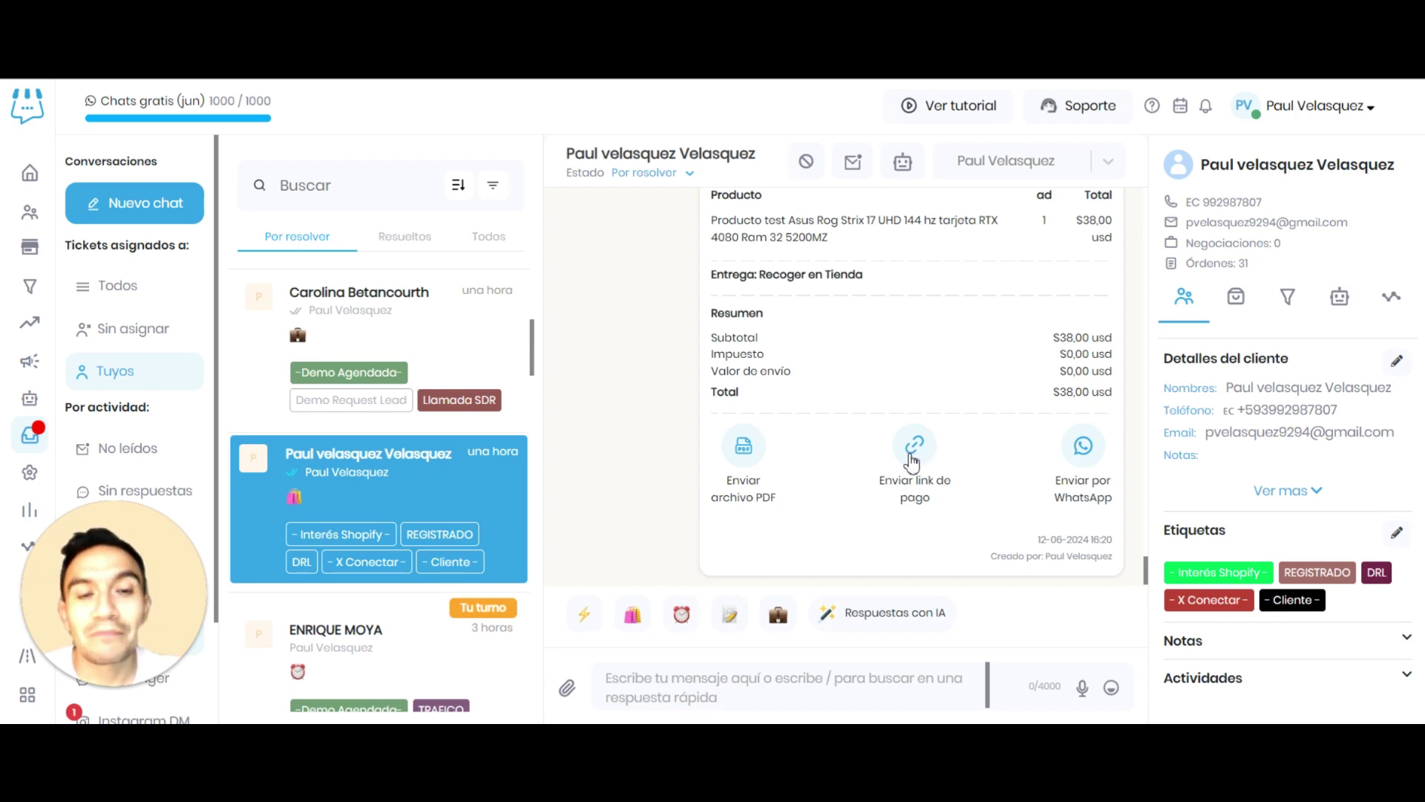
{"action": "left_click_drag", "start_coordinate": [941, 511], "coordinate": [881, 490]}
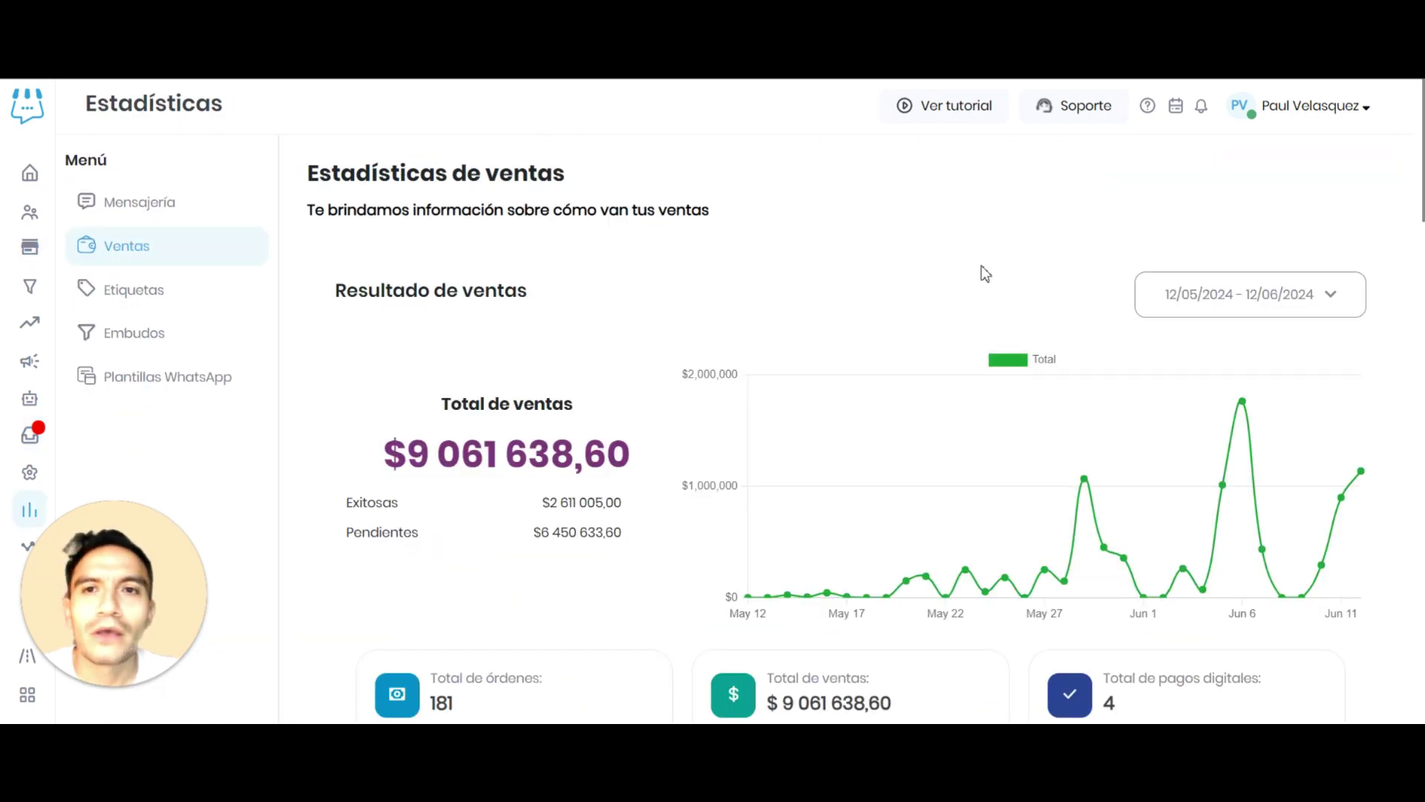
Check the date range options in the sales statistics and examine the total, successful and pending sales amounts
{"action": "left_click", "coordinate": [1215, 300]}
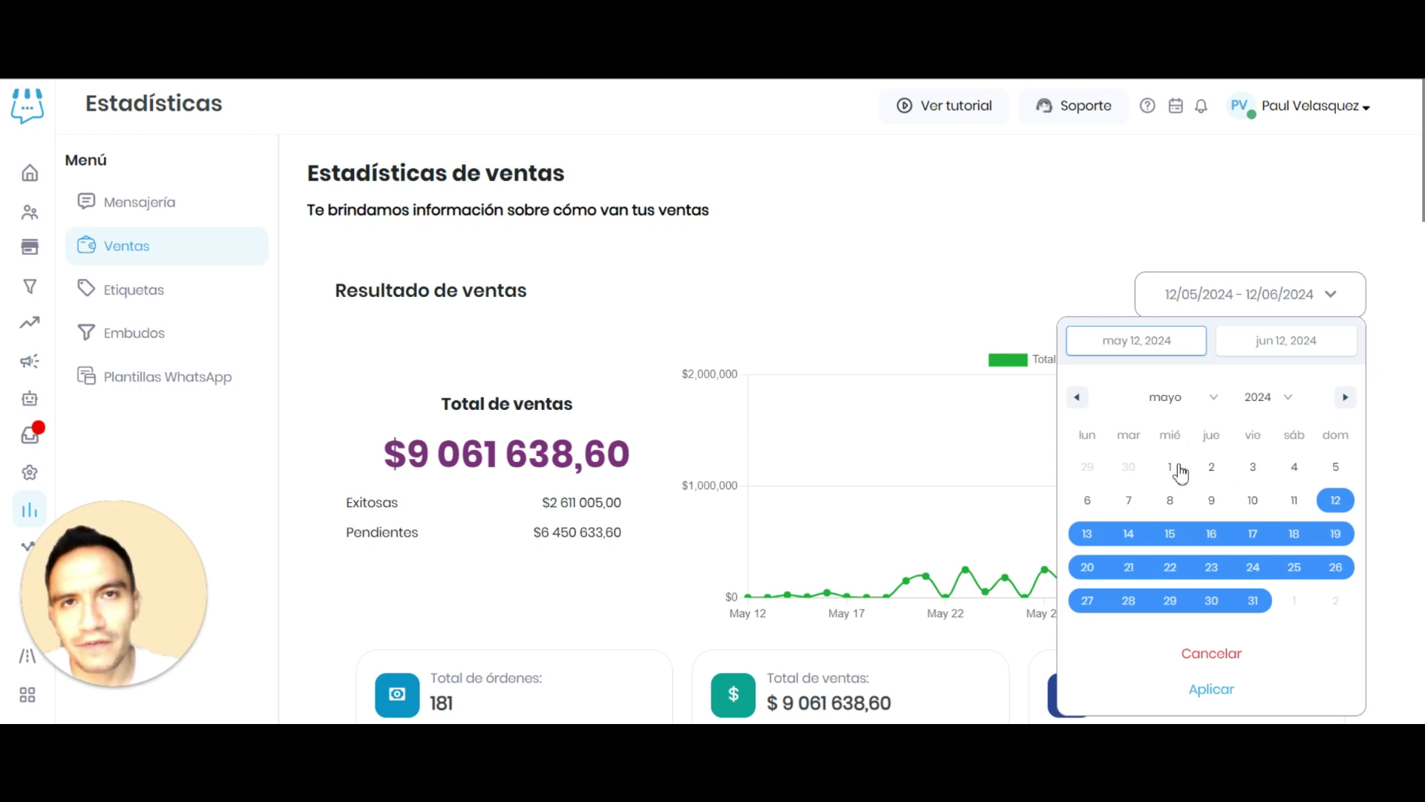
{"action": "left_click", "coordinate": [1219, 294]}
{"action": "scroll", "coordinate": [967, 229], "scroll_direction": "down", "scroll_amount": 1}
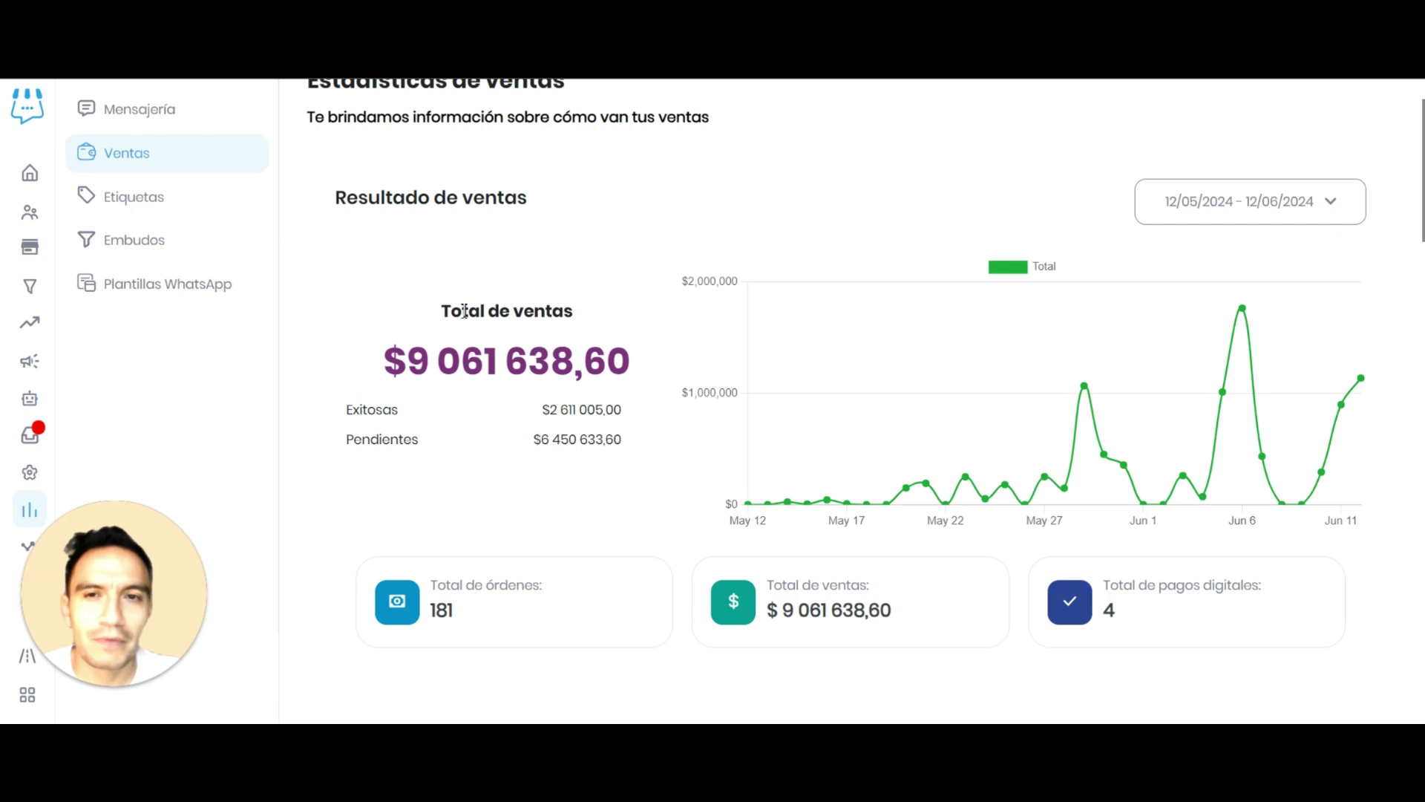
{"action": "left_click_drag", "start_coordinate": [448, 314], "coordinate": [568, 298]}
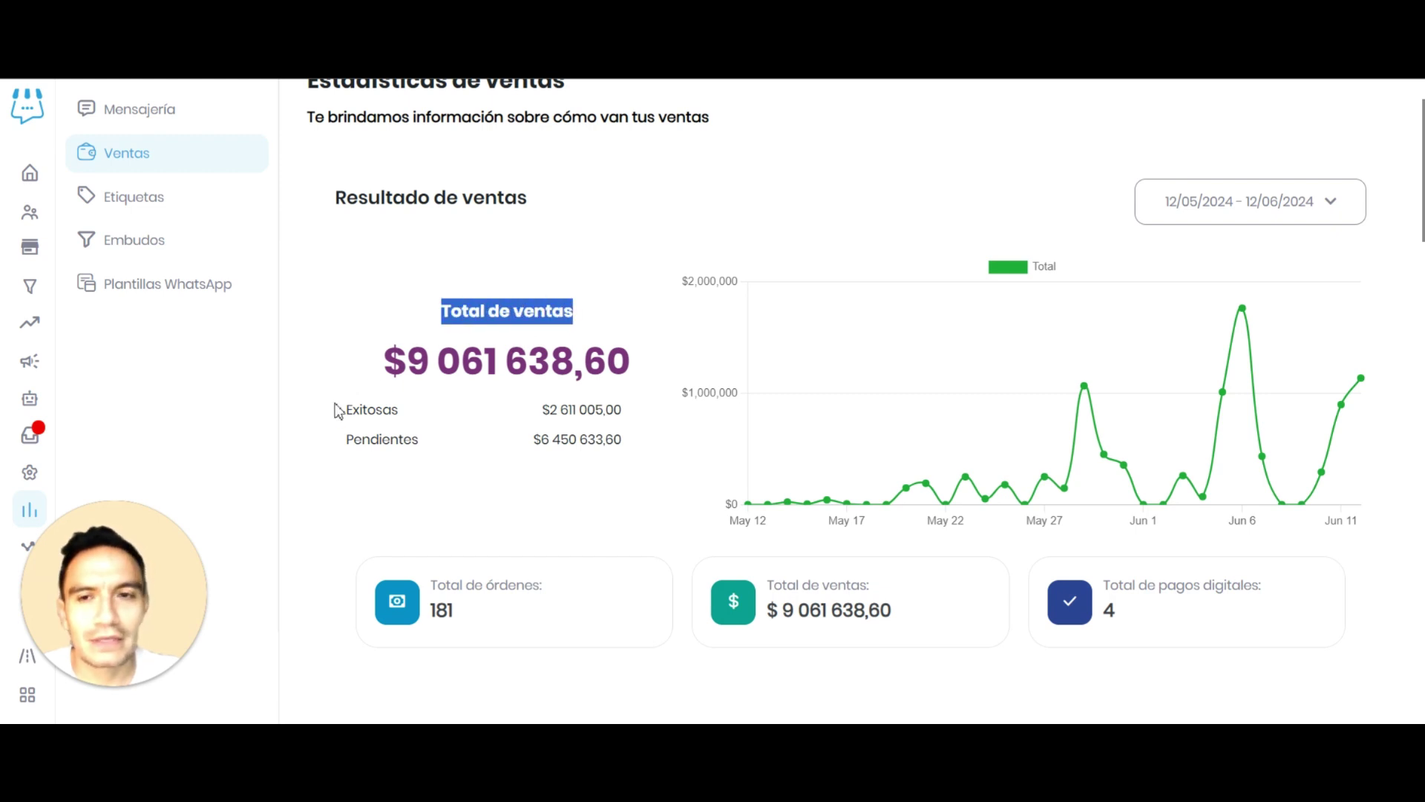
{"action": "left_click_drag", "start_coordinate": [520, 410], "coordinate": [632, 418]}
{"action": "left_click", "coordinate": [545, 439]}
{"action": "left_click_drag", "start_coordinate": [545, 439], "coordinate": [639, 443]}
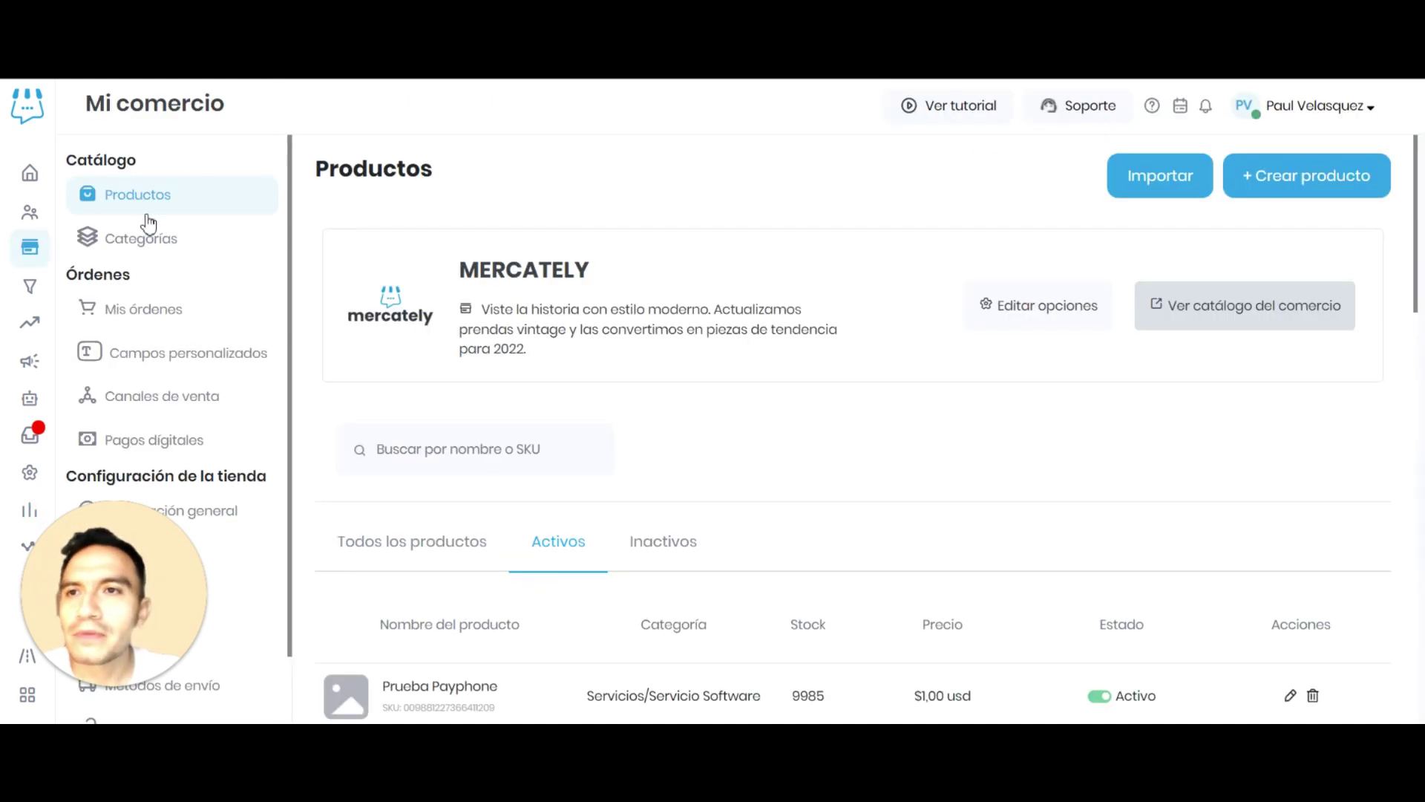
Open the store's order list and view the status options of the two most recent pending orders without changing them
{"action": "left_click", "coordinate": [149, 312]}
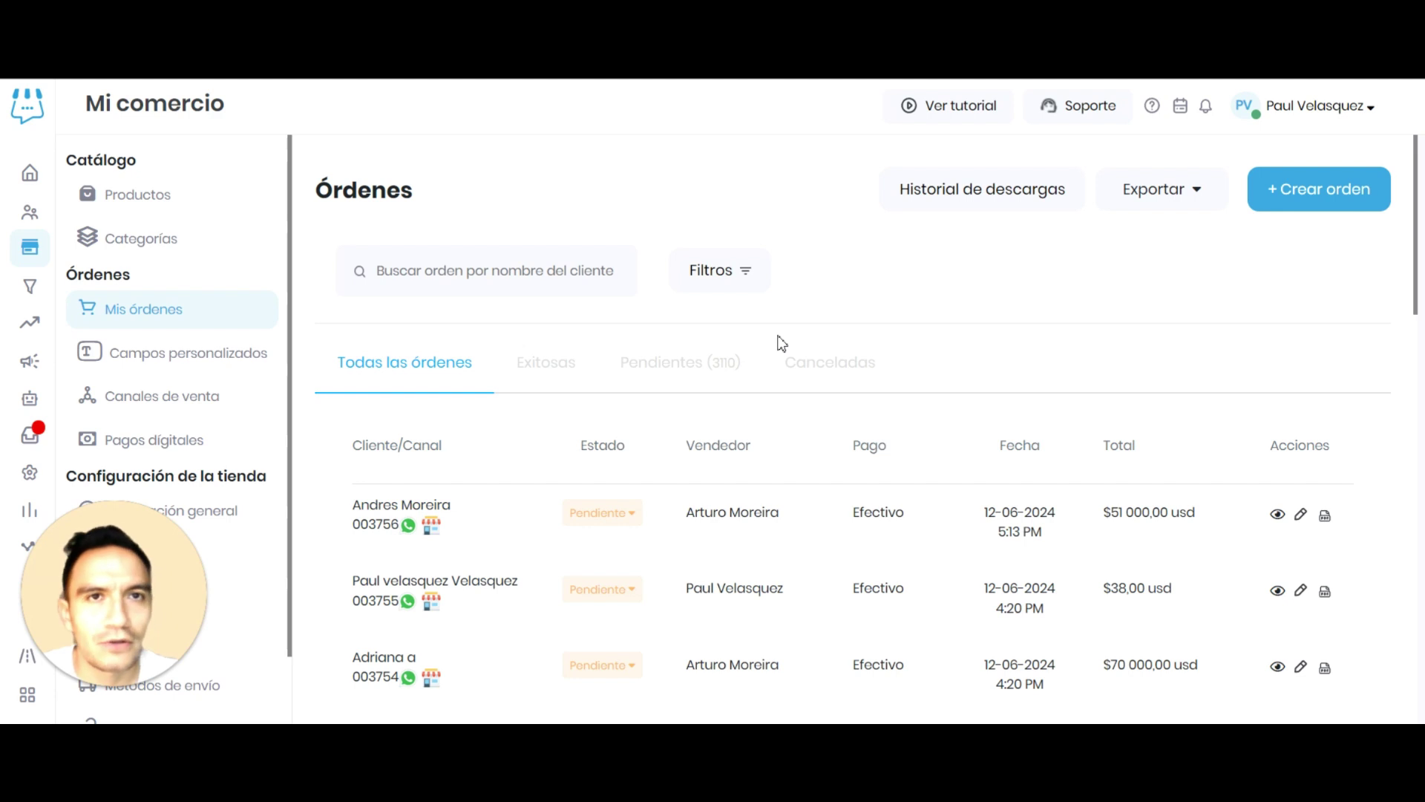
{"action": "scroll", "coordinate": [782, 343], "scroll_direction": "down", "scroll_amount": 3}
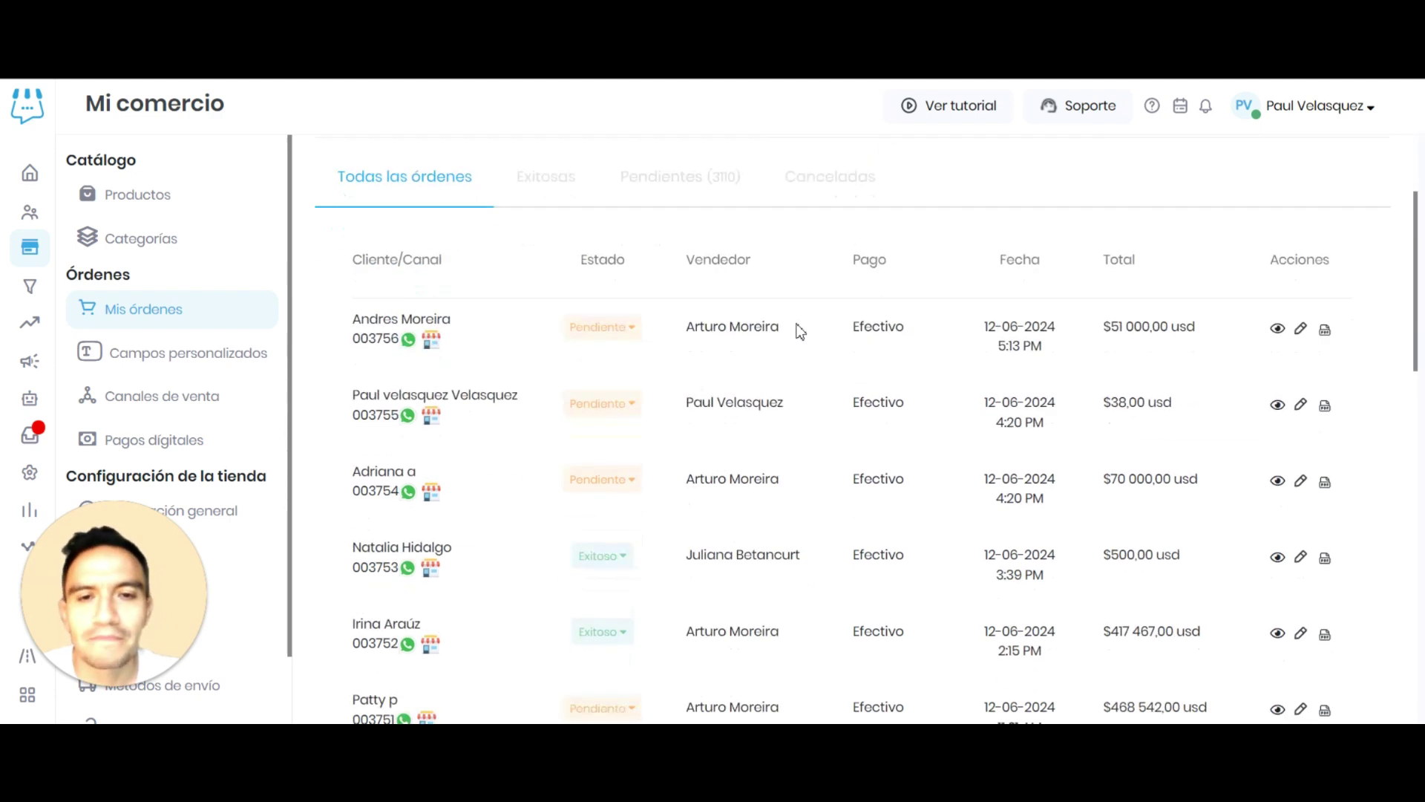
{"action": "left_click", "coordinate": [591, 330]}
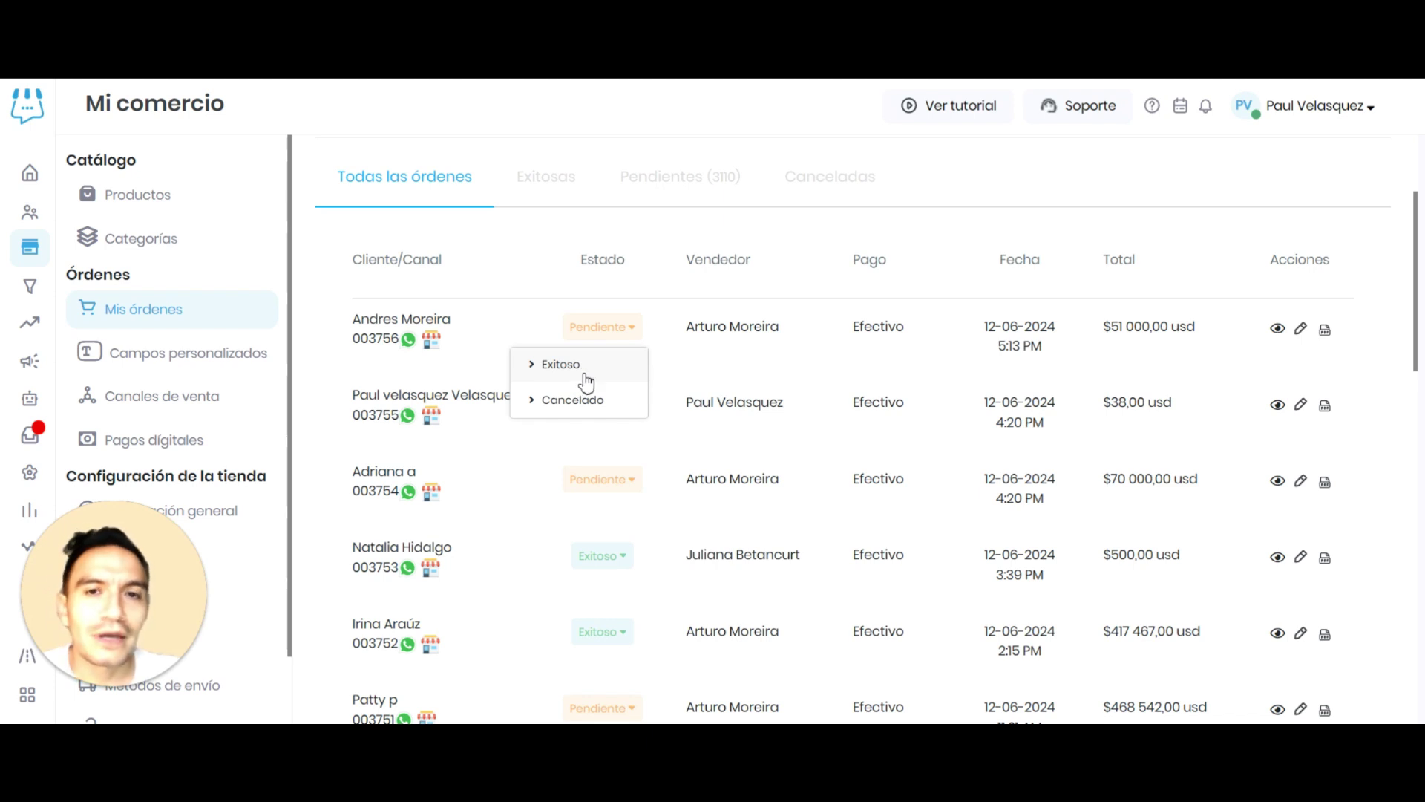
{"action": "left_click", "coordinate": [714, 270]}
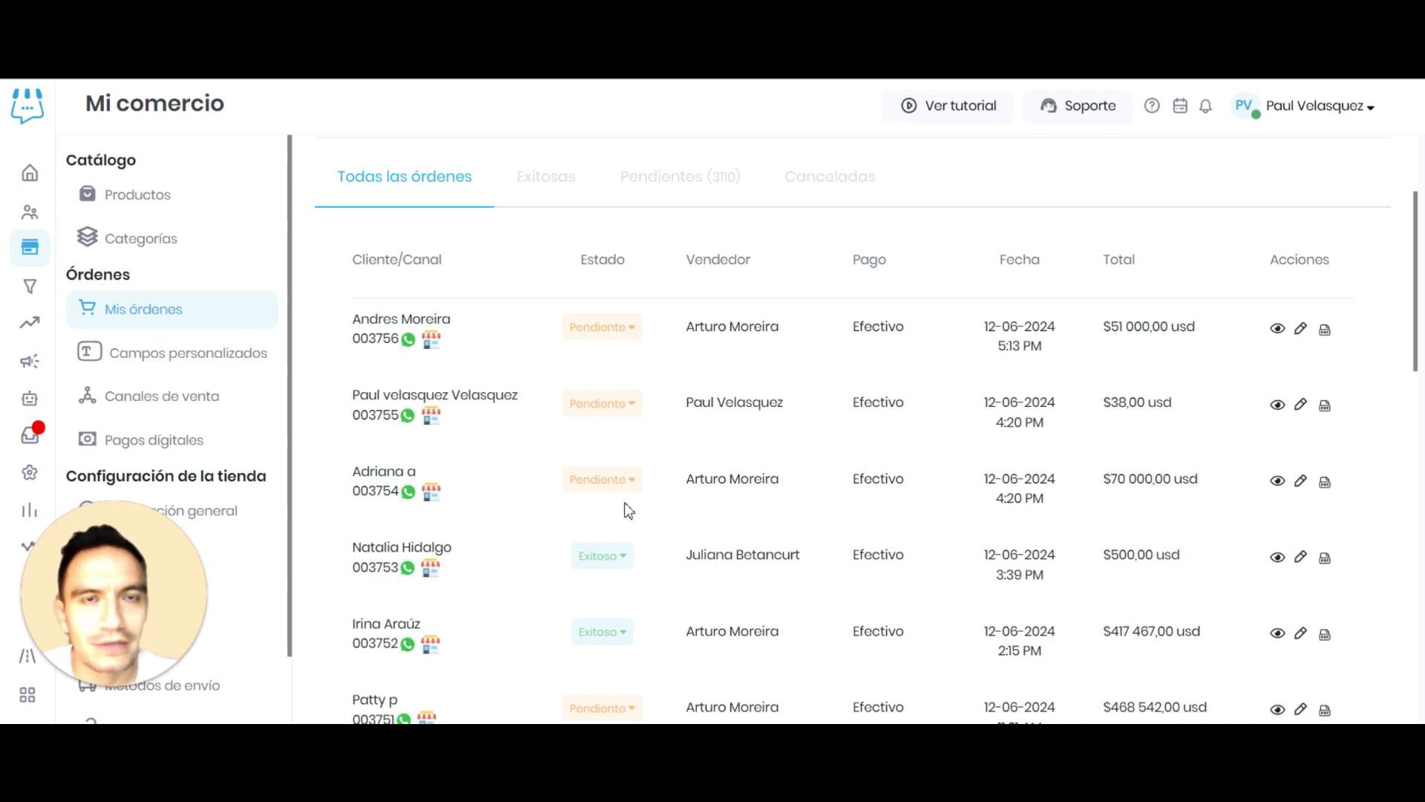
{"action": "left_click", "coordinate": [612, 406]}
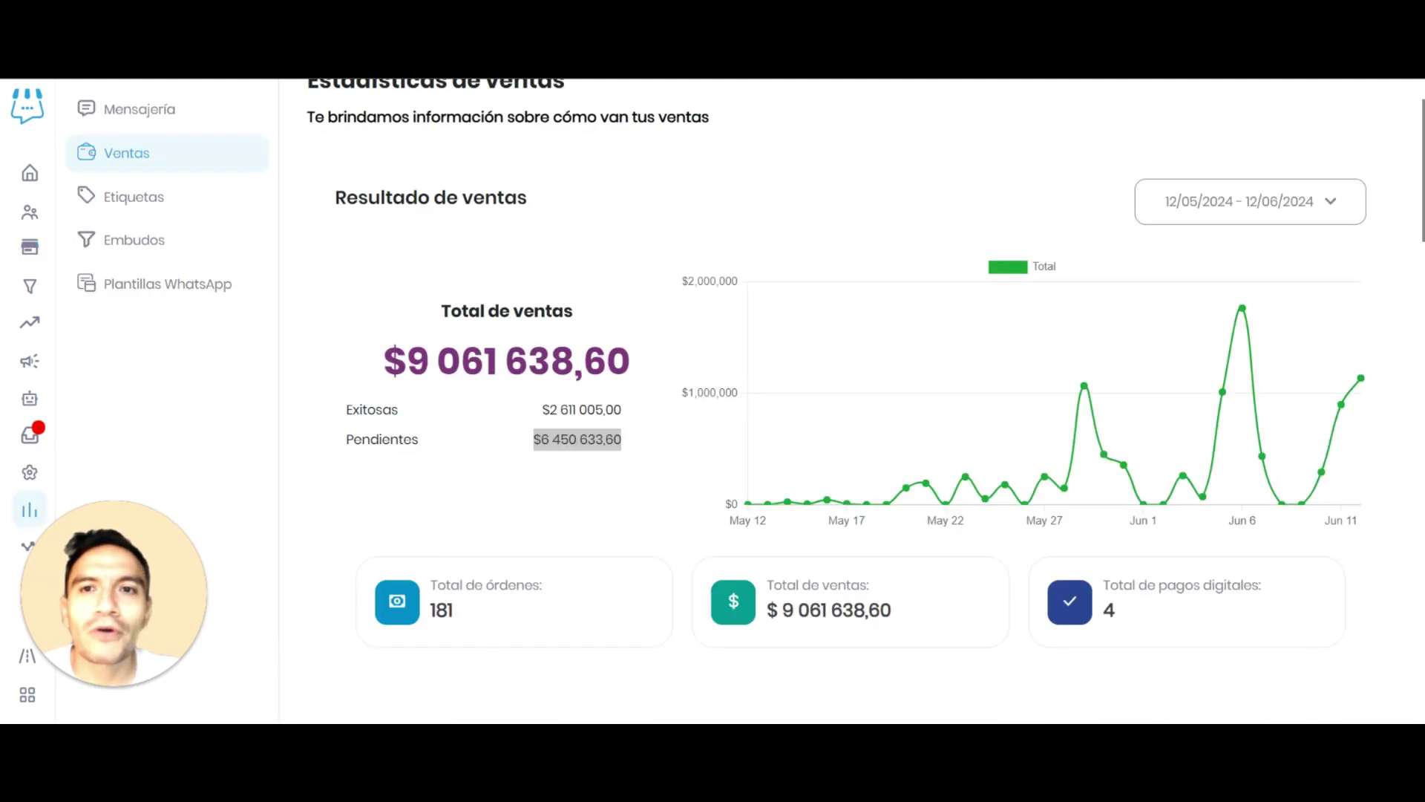
Return to the sales statistics and compare the successful sales amount with the pending one
{"action": "triple_click", "coordinate": [566, 434]}
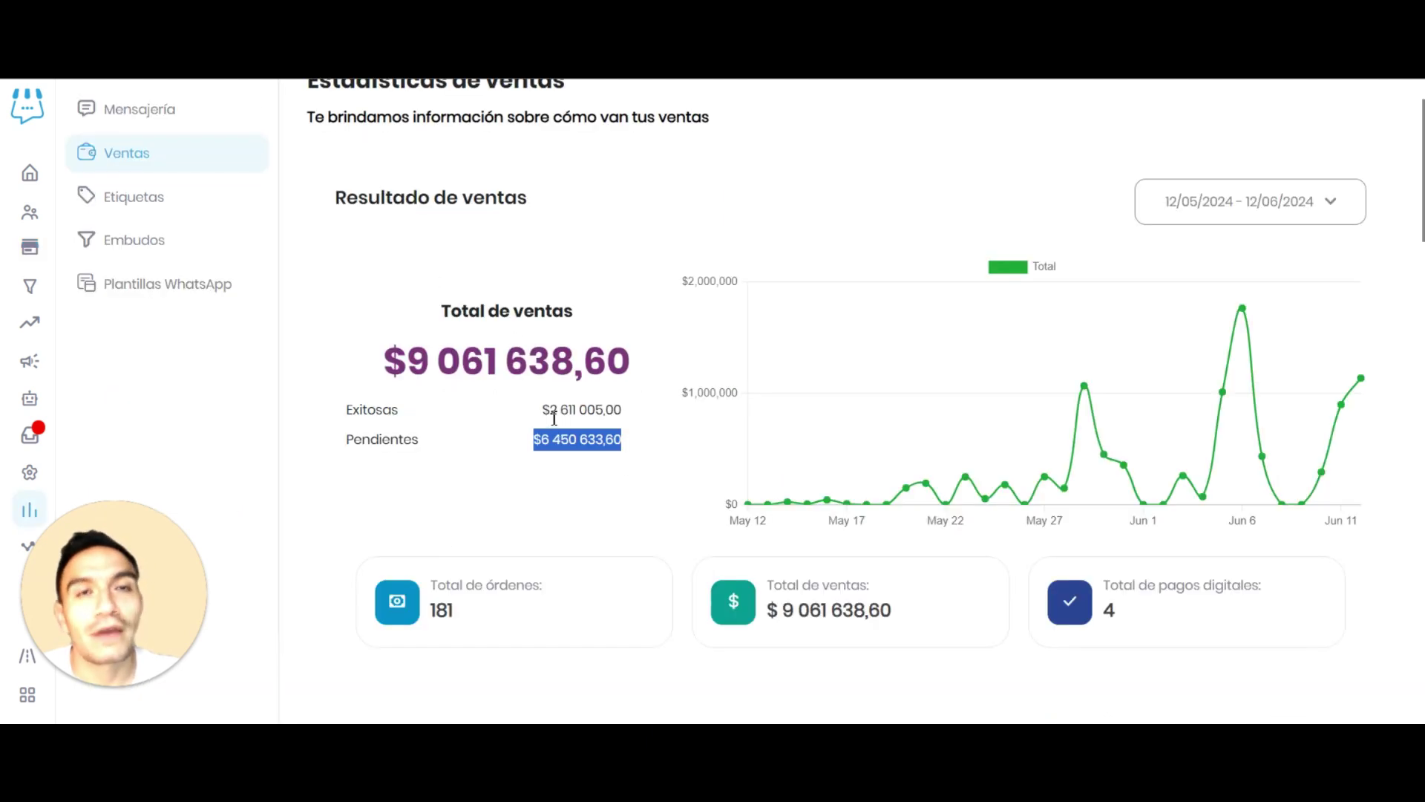
{"action": "left_click_drag", "start_coordinate": [542, 410], "coordinate": [643, 414]}
{"action": "left_click_drag", "start_coordinate": [533, 438], "coordinate": [635, 452]}
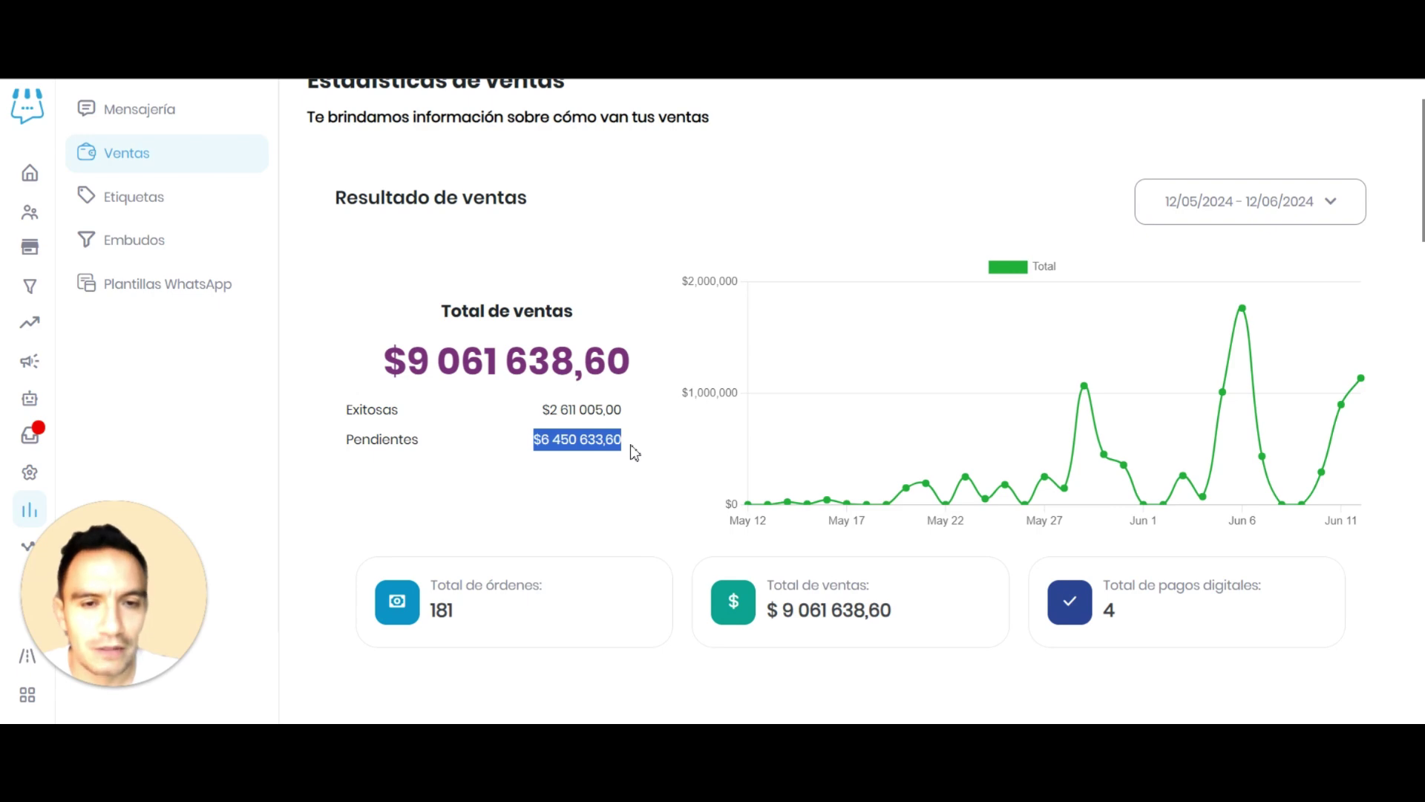
Review the summary cards for total orders, total sales and digital payments, plus the sales-by-platform table
{"action": "scroll", "coordinate": [668, 449], "scroll_direction": "down", "scroll_amount": 3}
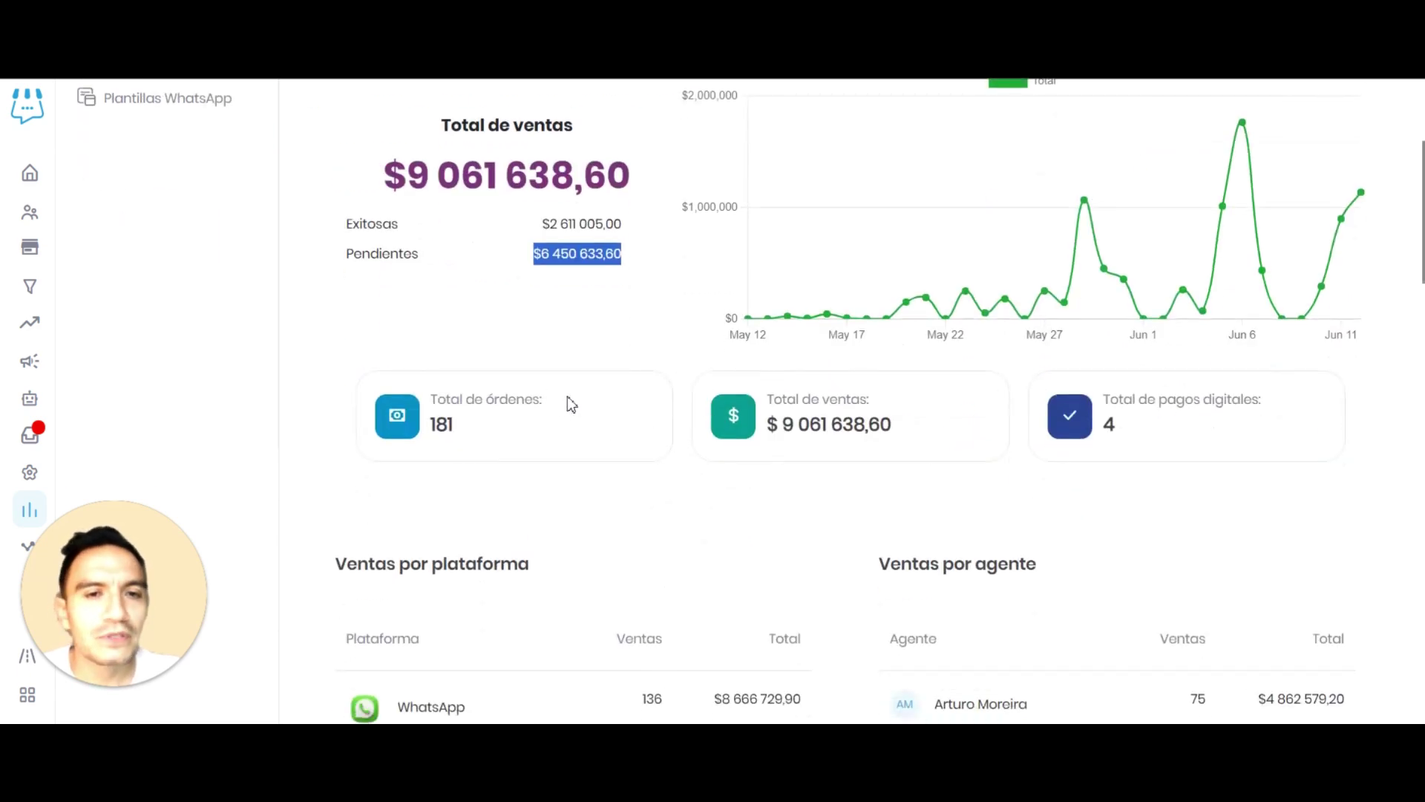
{"action": "left_click_drag", "start_coordinate": [431, 399], "coordinate": [571, 404]}
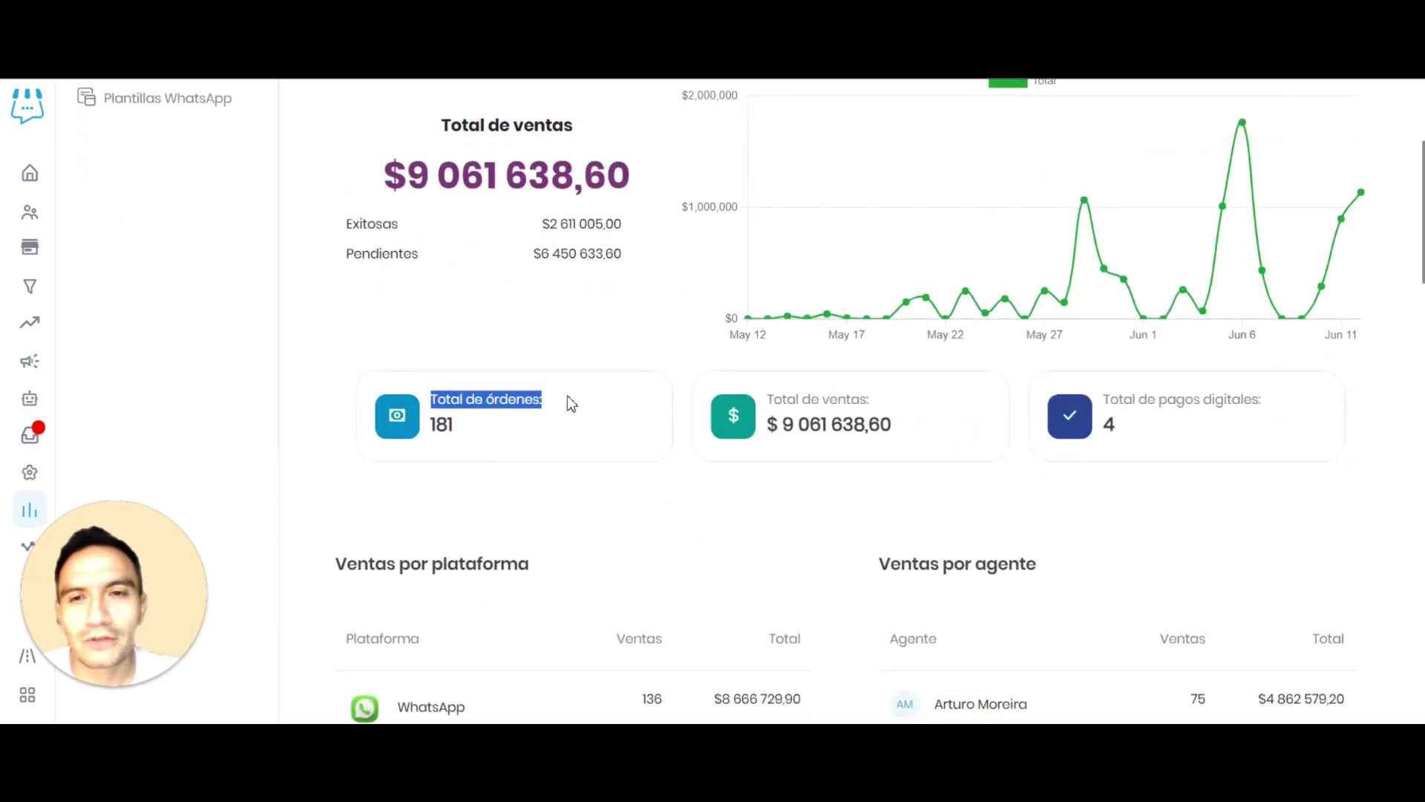
{"action": "scroll", "coordinate": [735, 349], "scroll_direction": "up", "scroll_amount": 3}
{"action": "scroll", "coordinate": [742, 364], "scroll_direction": "down", "scroll_amount": 3}
{"action": "left_click_drag", "start_coordinate": [781, 399], "coordinate": [896, 401]}
{"action": "left_click_drag", "start_coordinate": [1123, 401], "coordinate": [1260, 405]}
{"action": "scroll", "coordinate": [1112, 453], "scroll_direction": "down", "scroll_amount": 3}
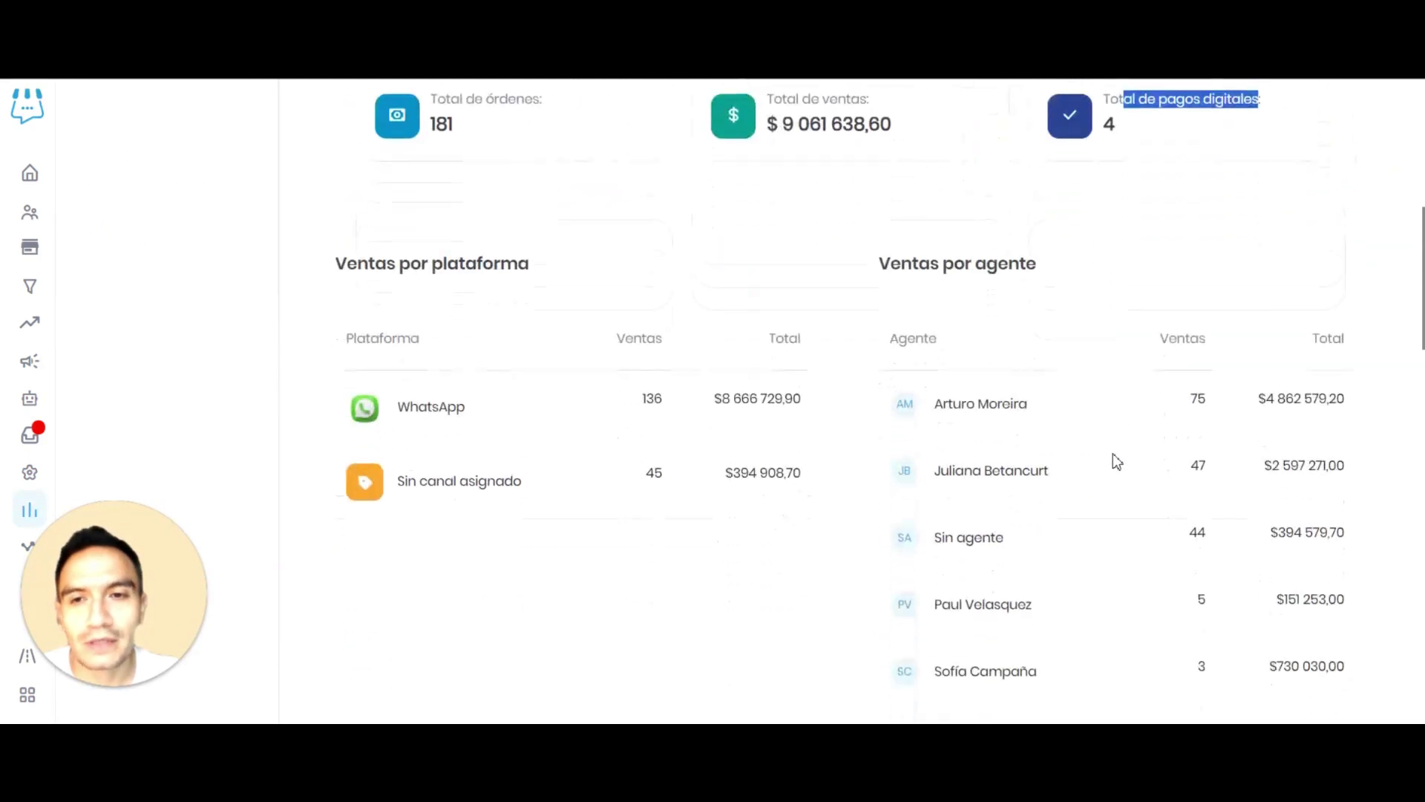
{"action": "left_click_drag", "start_coordinate": [335, 192], "coordinate": [564, 198]}
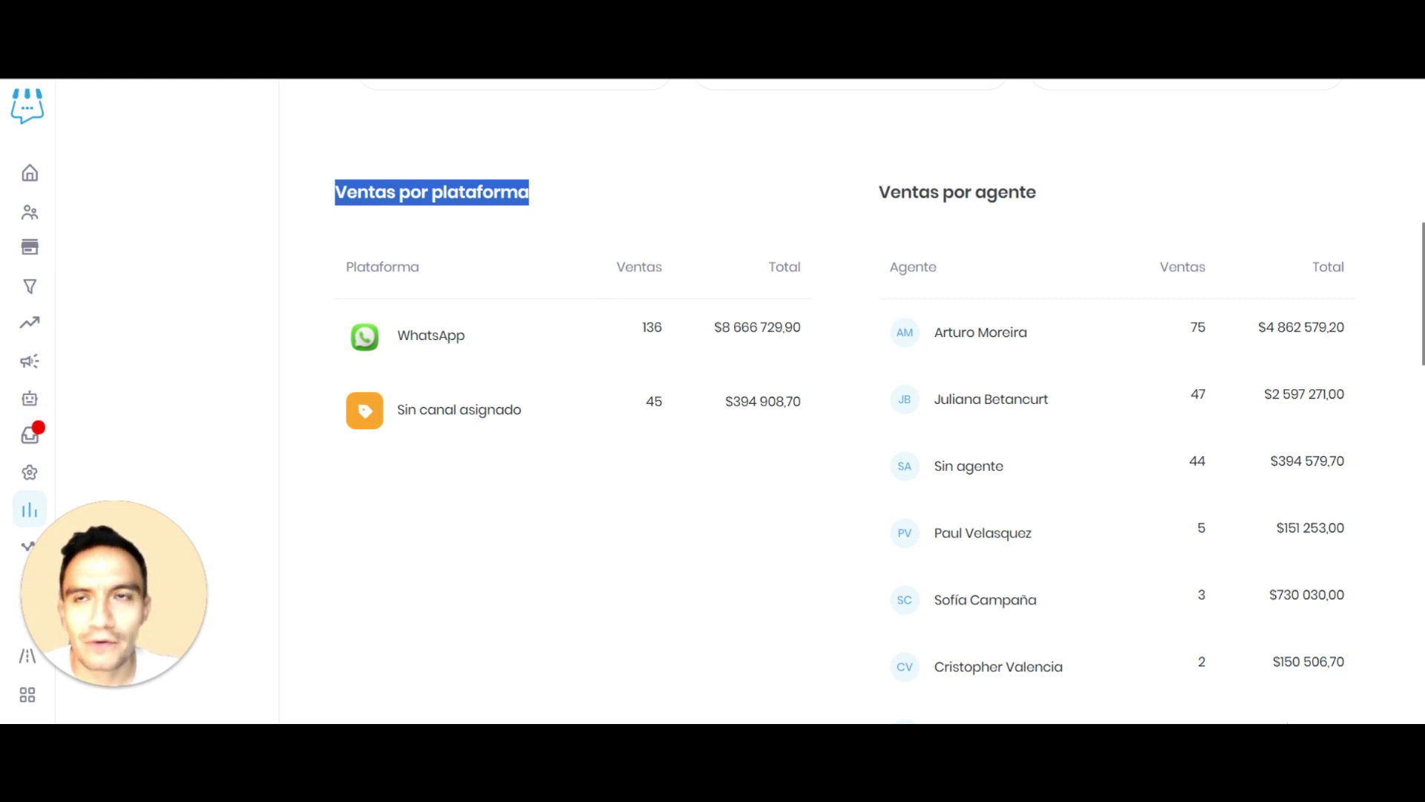
Open the store's sales channels list and look at the add-channel option and existing channels without creating one
{"action": "key", "text": "ctrl+Tab"}
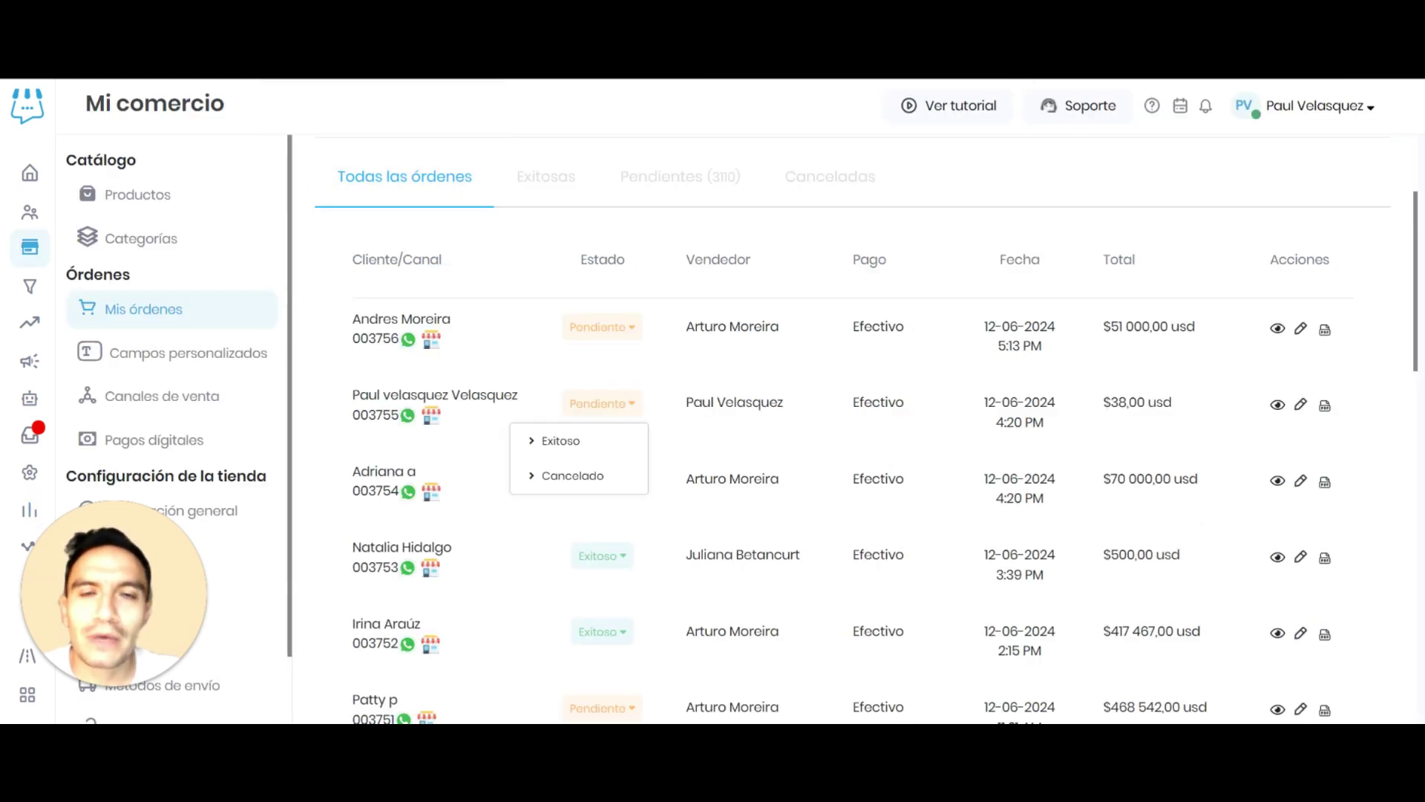
{"action": "left_click", "coordinate": [172, 397]}
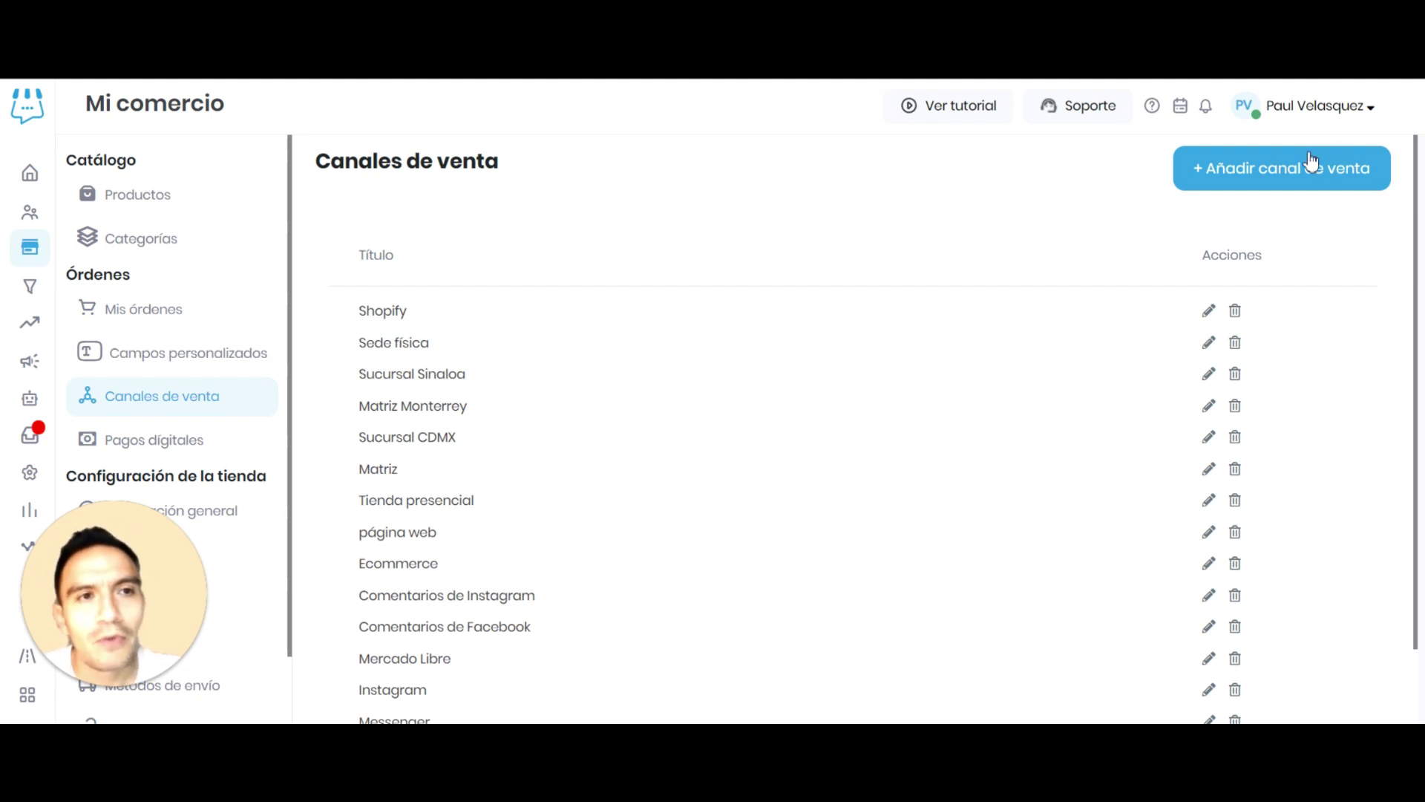
{"action": "left_click", "coordinate": [1265, 170]}
{"action": "left_click", "coordinate": [938, 222]}
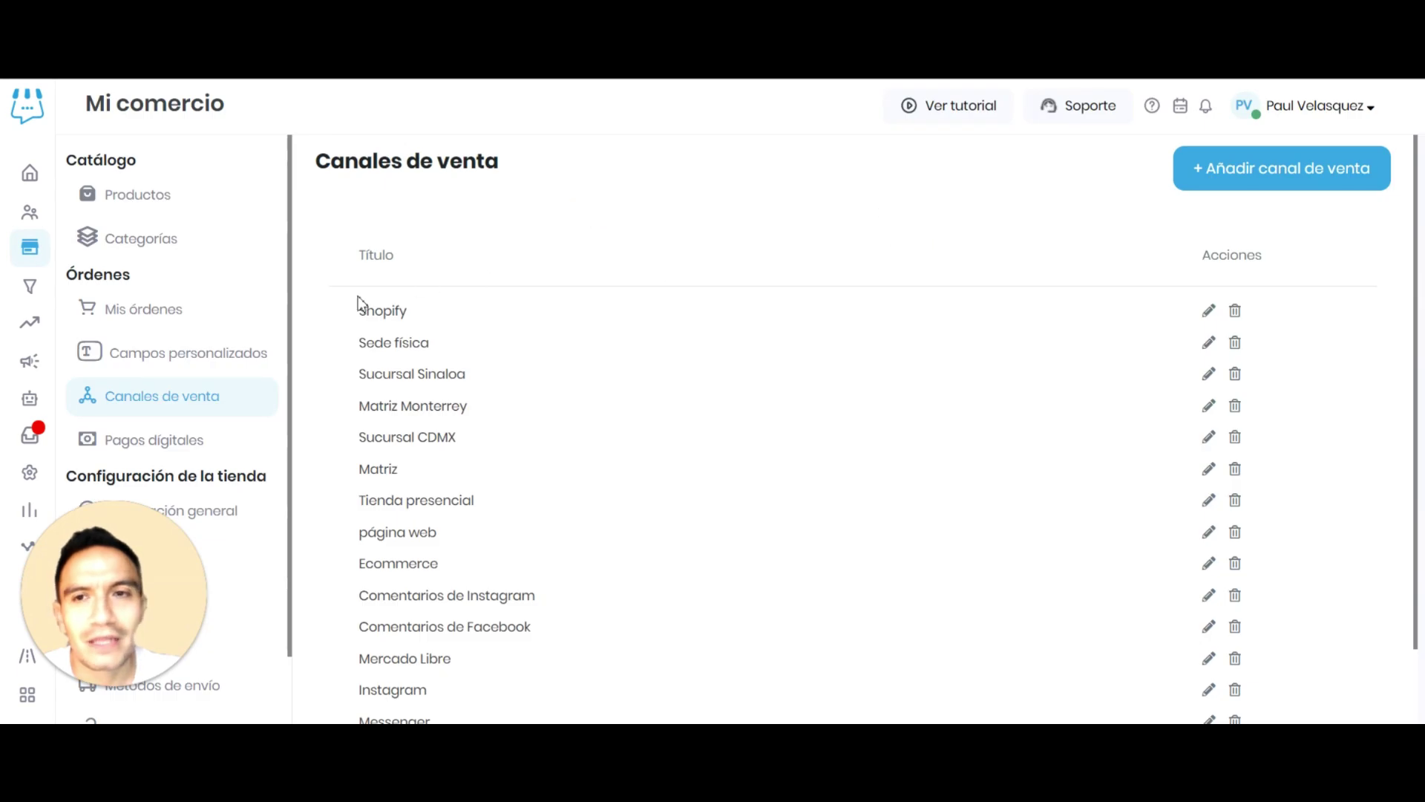
{"action": "left_click_drag", "start_coordinate": [360, 311], "coordinate": [429, 344]}
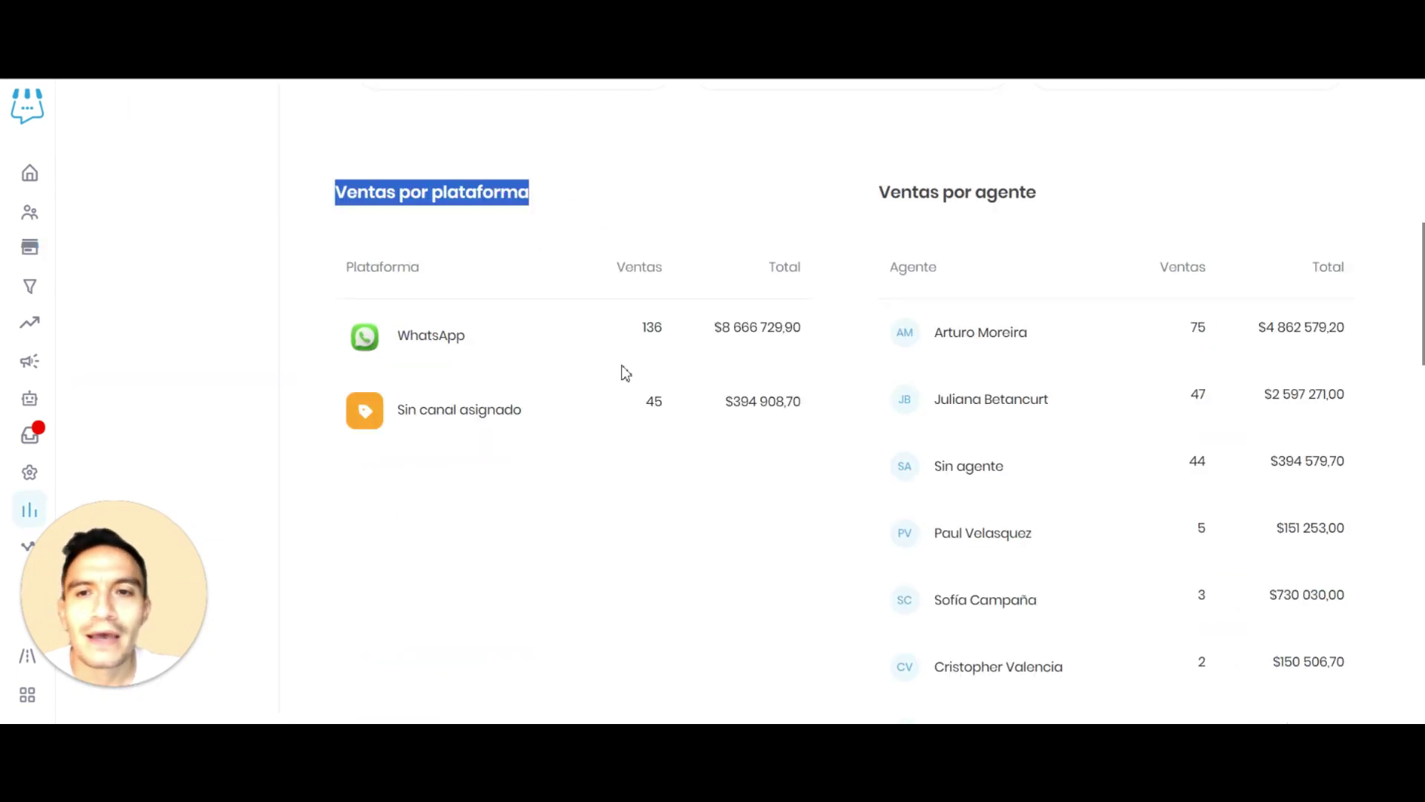
Return to the sales statistics and review the platform, agent, top customer and best-selling product tables
{"action": "left_click_drag", "start_coordinate": [419, 410], "coordinate": [553, 425]}
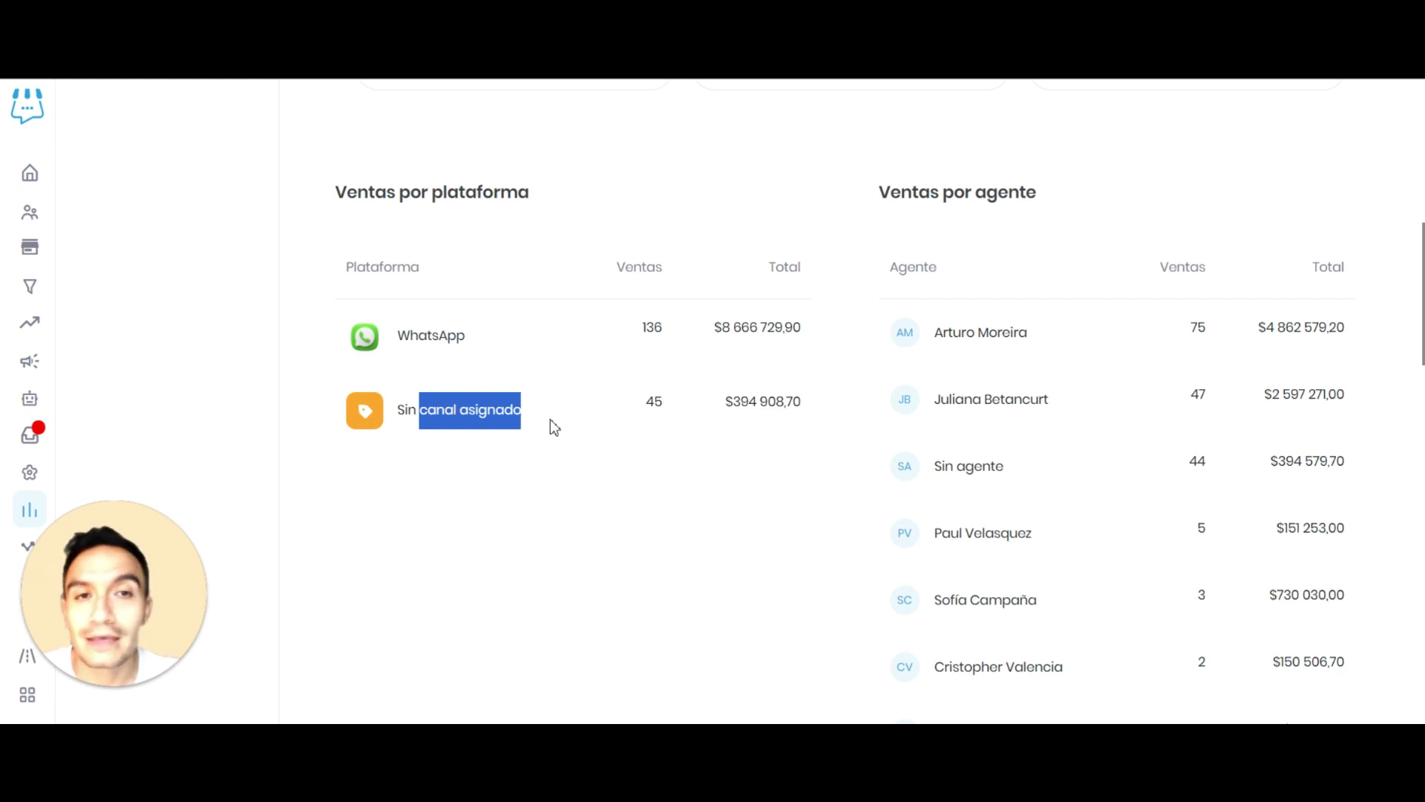
{"action": "left_click_drag", "start_coordinate": [879, 193], "coordinate": [1047, 197]}
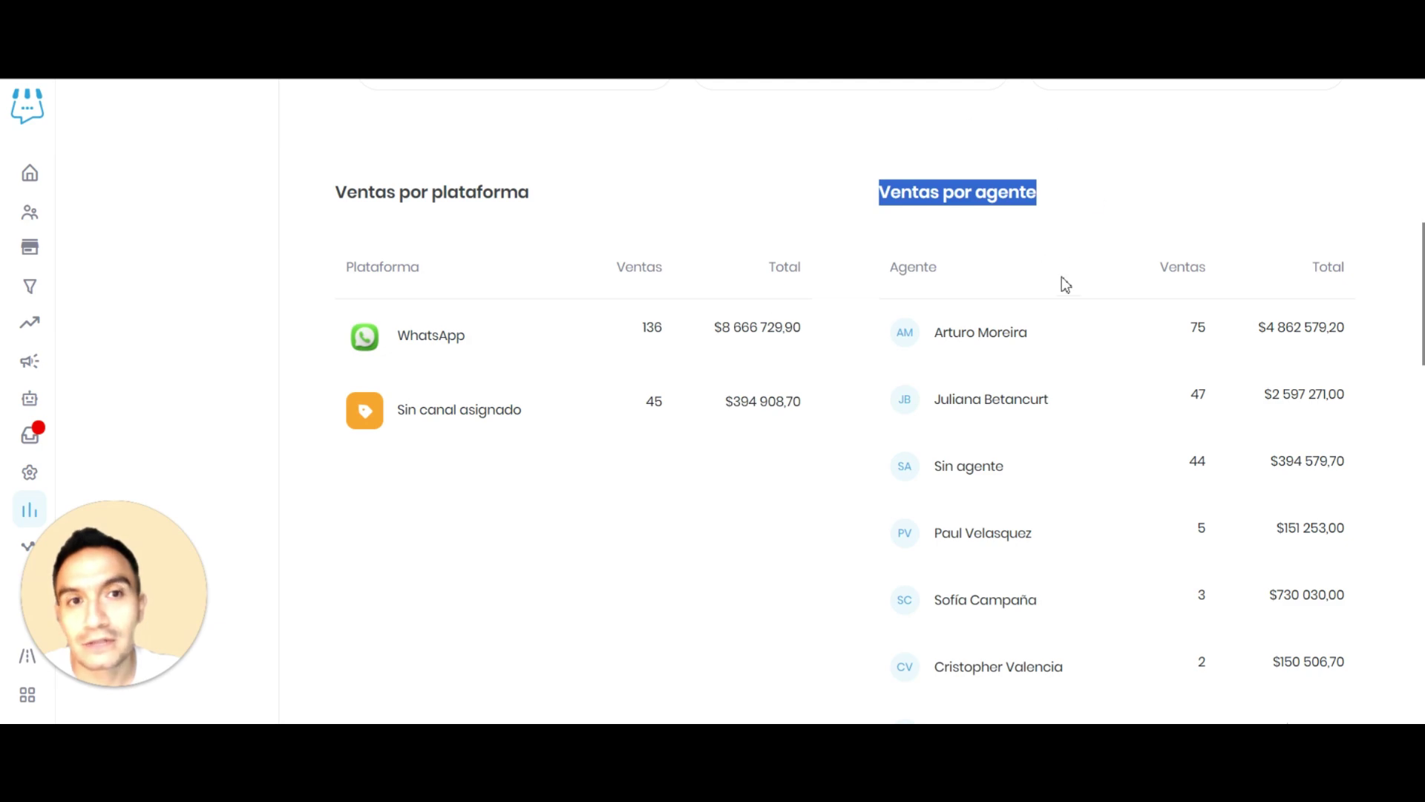
{"action": "scroll", "coordinate": [1059, 277], "scroll_direction": "down", "scroll_amount": 12}
{"action": "left_click_drag", "start_coordinate": [556, 262], "coordinate": [315, 261]}
{"action": "left_click", "coordinate": [883, 256]}
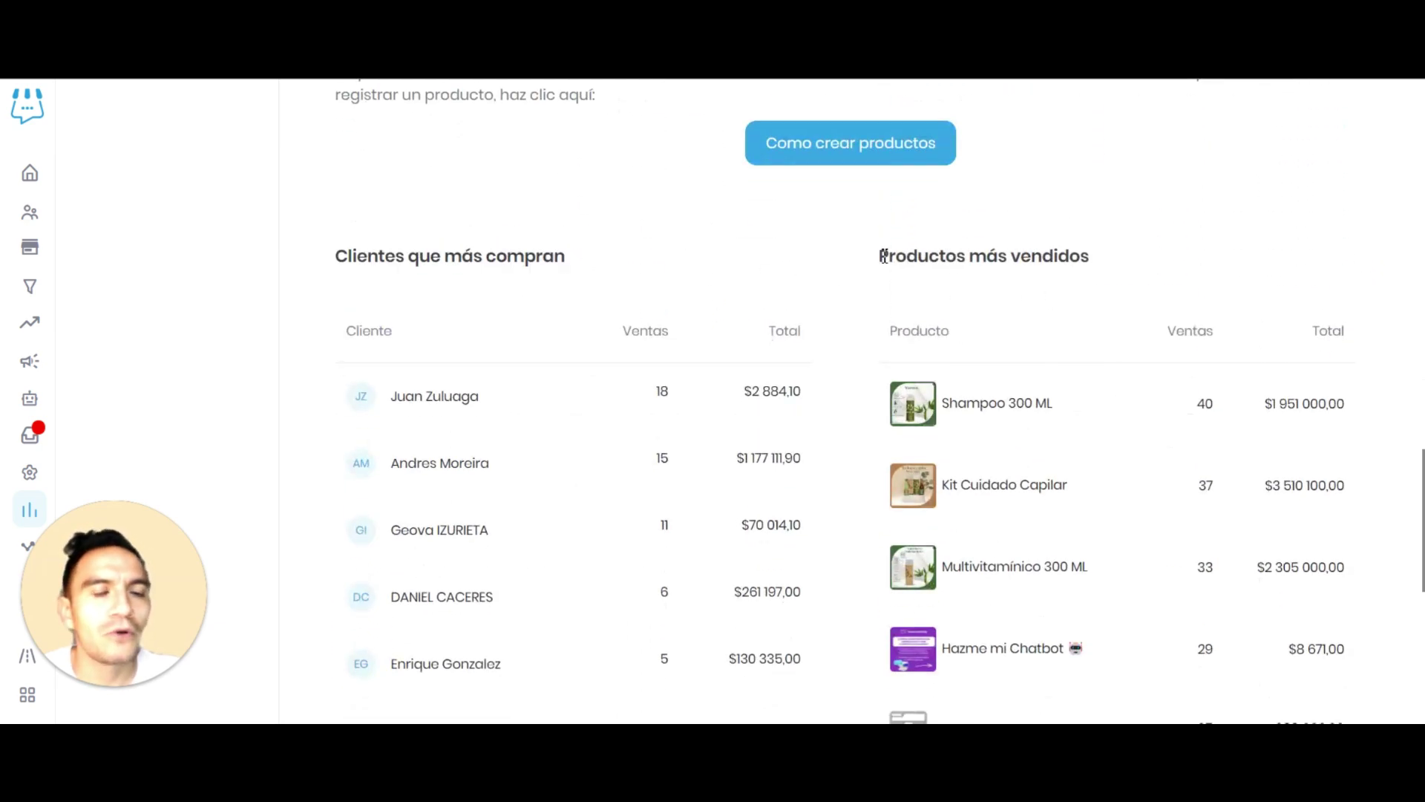
{"action": "left_click_drag", "start_coordinate": [883, 256], "coordinate": [1155, 258]}
Examine the tables of categories and subcategories with the most sales
{"action": "scroll", "coordinate": [809, 273], "scroll_direction": "down", "scroll_amount": 7}
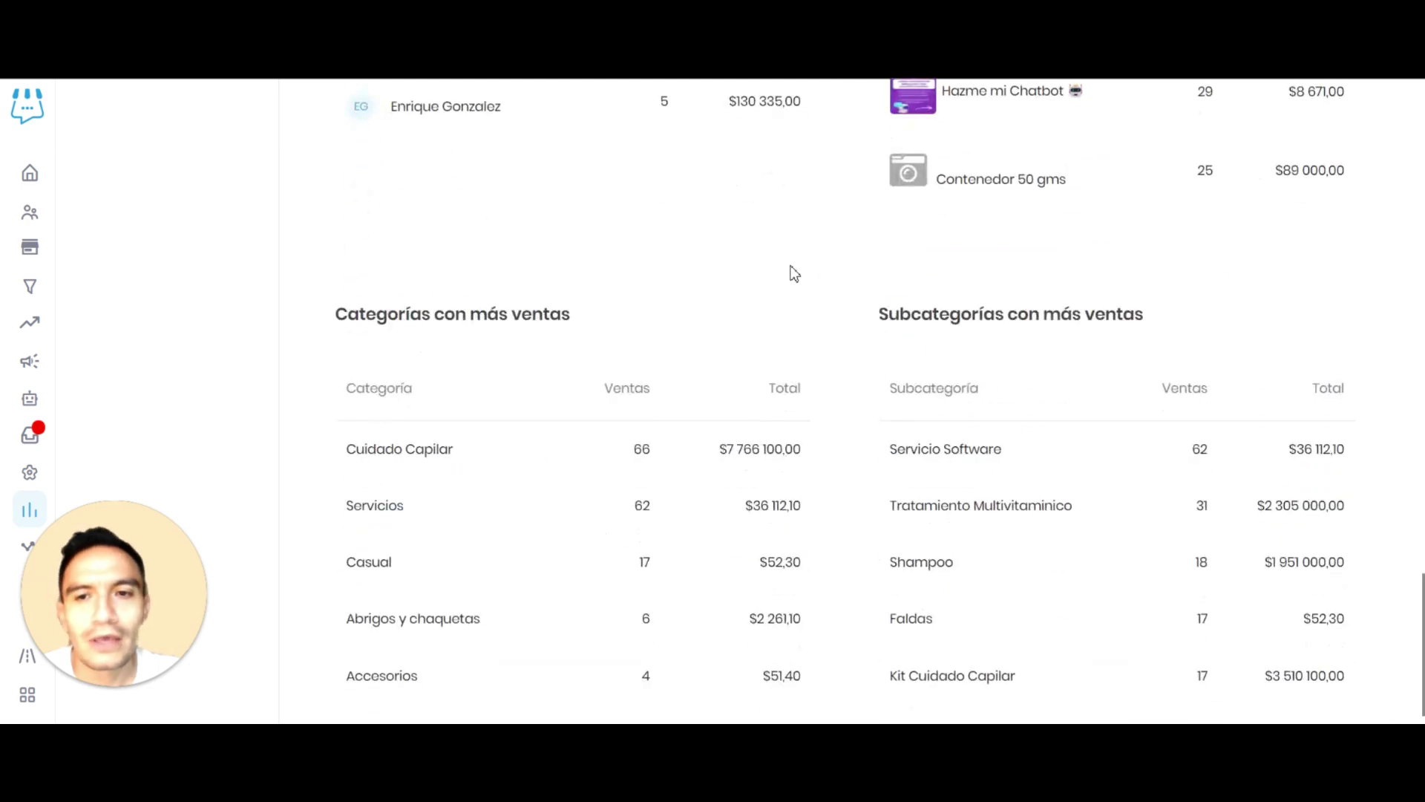
{"action": "left_click_drag", "start_coordinate": [362, 315], "coordinate": [739, 322]}
{"action": "left_click_drag", "start_coordinate": [913, 316], "coordinate": [1156, 326]}
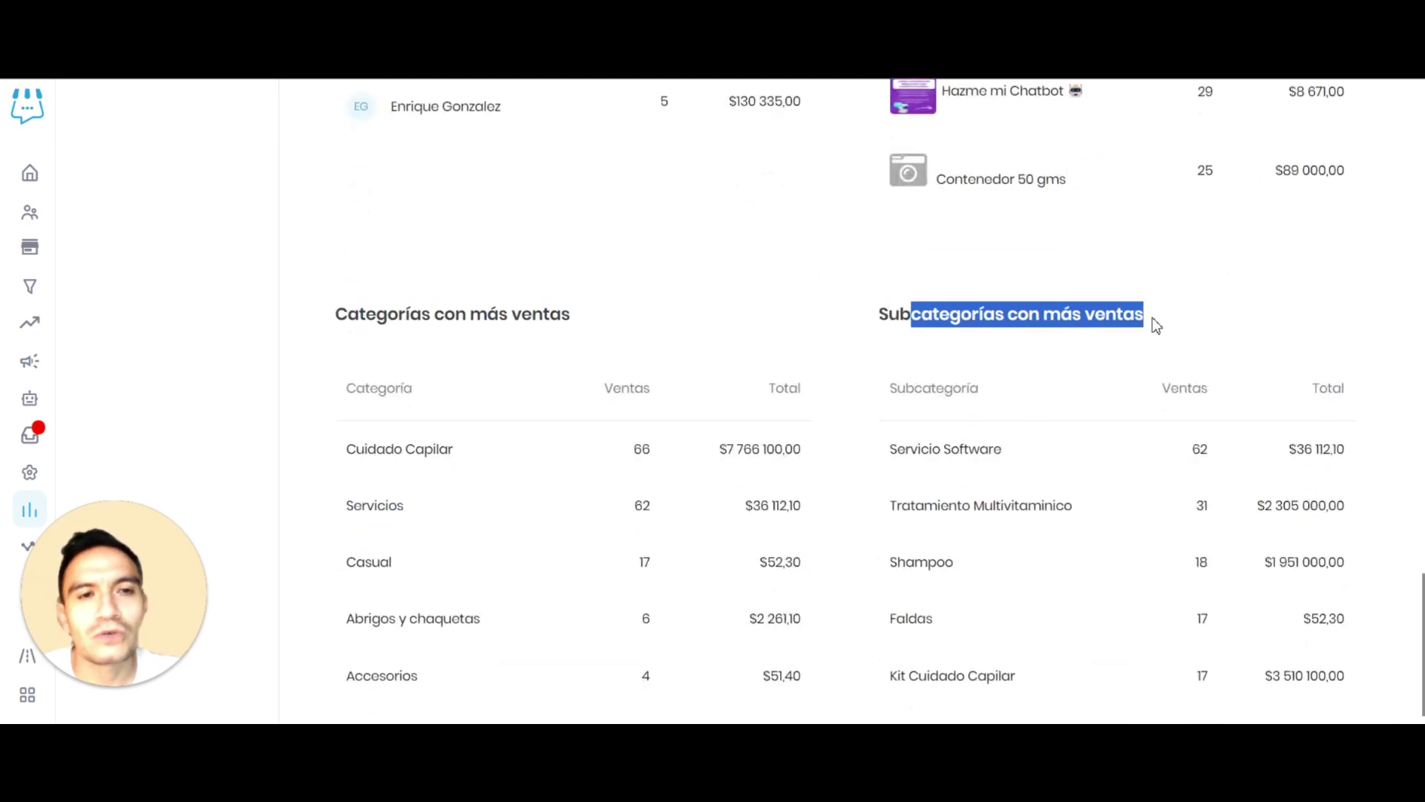
{"action": "scroll", "coordinate": [1152, 319], "scroll_direction": "up", "scroll_amount": 6}
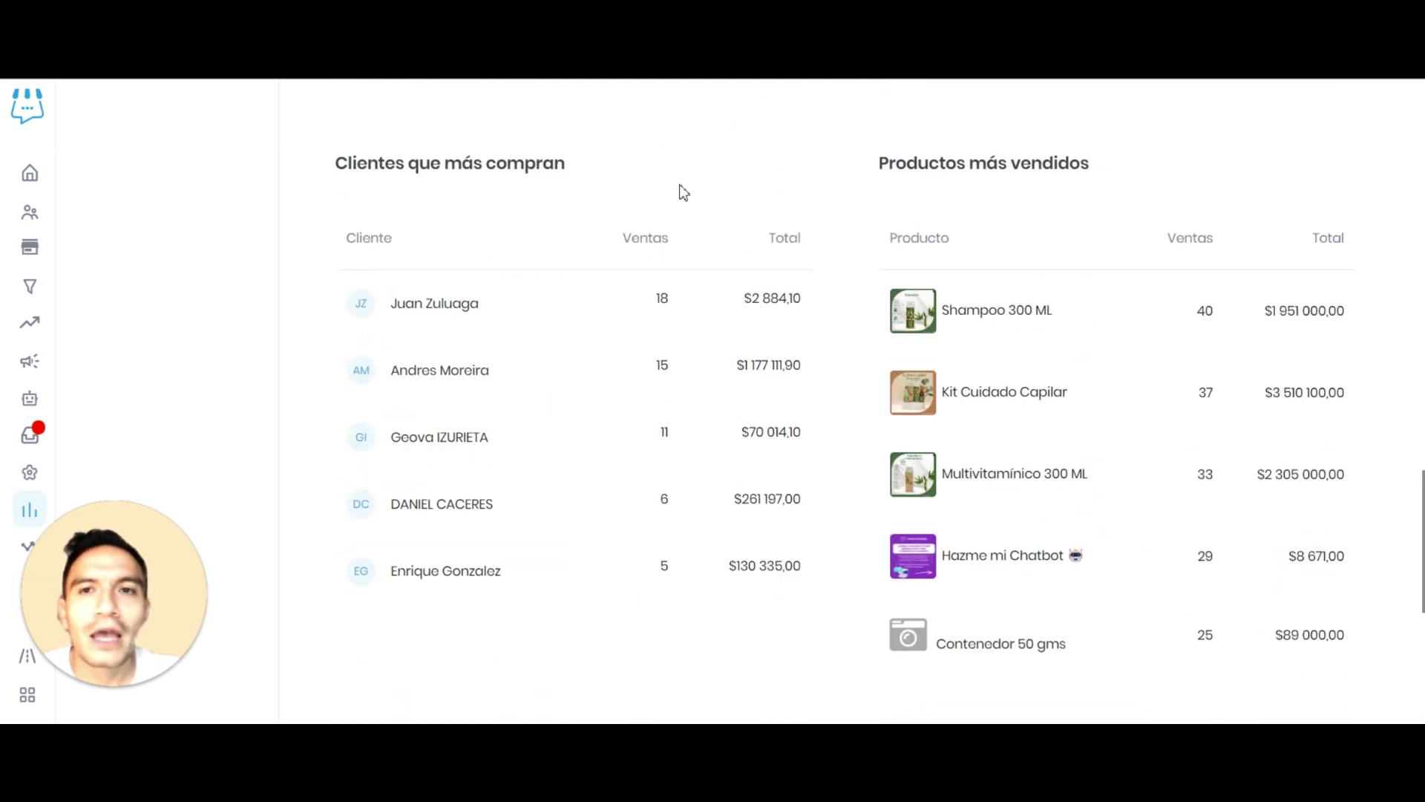
Highlight the best-selling products table and the headings of the top category and subcategory tables in the sales statistics
{"action": "left_click_drag", "start_coordinate": [880, 161], "coordinate": [1206, 210]}
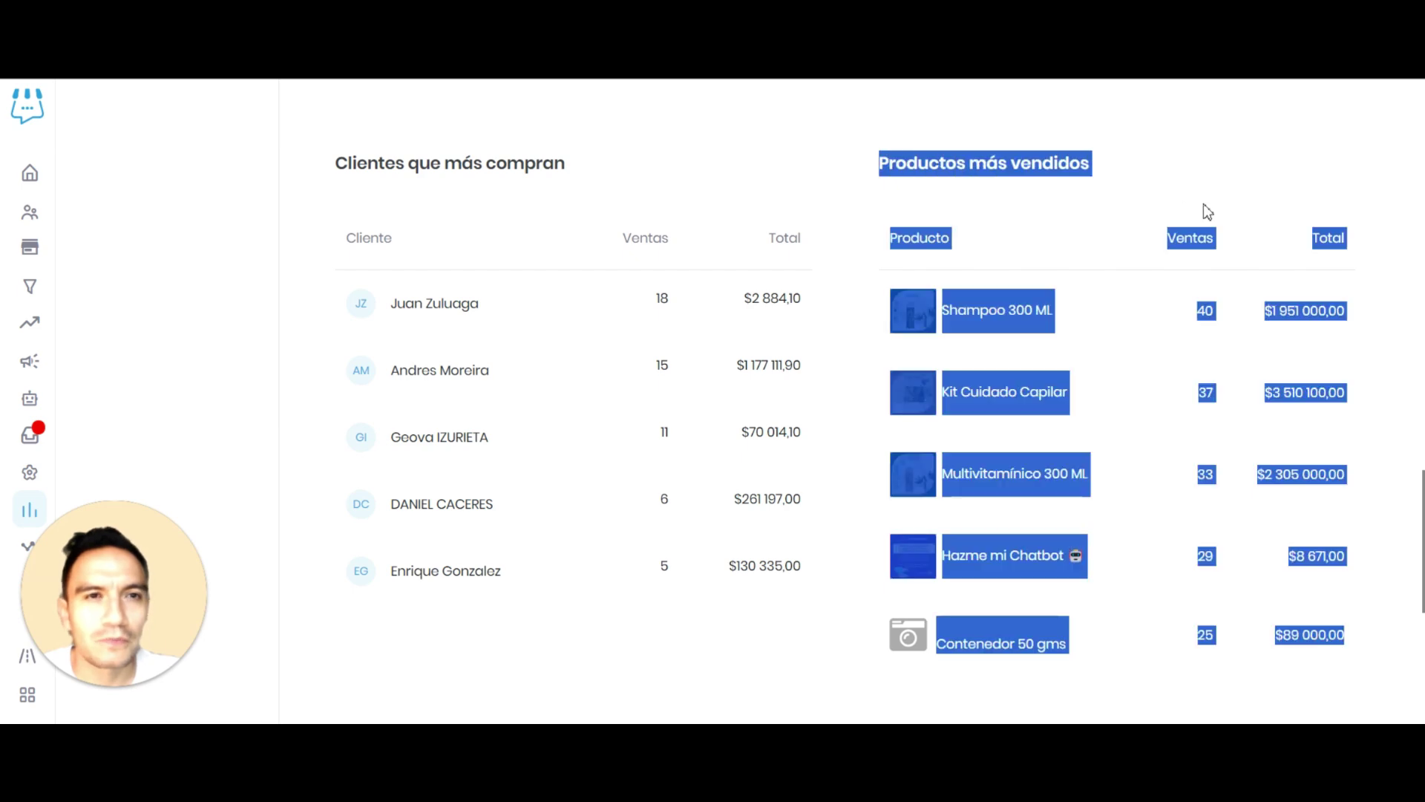
{"action": "scroll", "coordinate": [1028, 186], "scroll_direction": "down", "scroll_amount": 6}
{"action": "left_click_drag", "start_coordinate": [403, 276], "coordinate": [512, 276]}
{"action": "left_click_drag", "start_coordinate": [1105, 276], "coordinate": [1158, 284]}
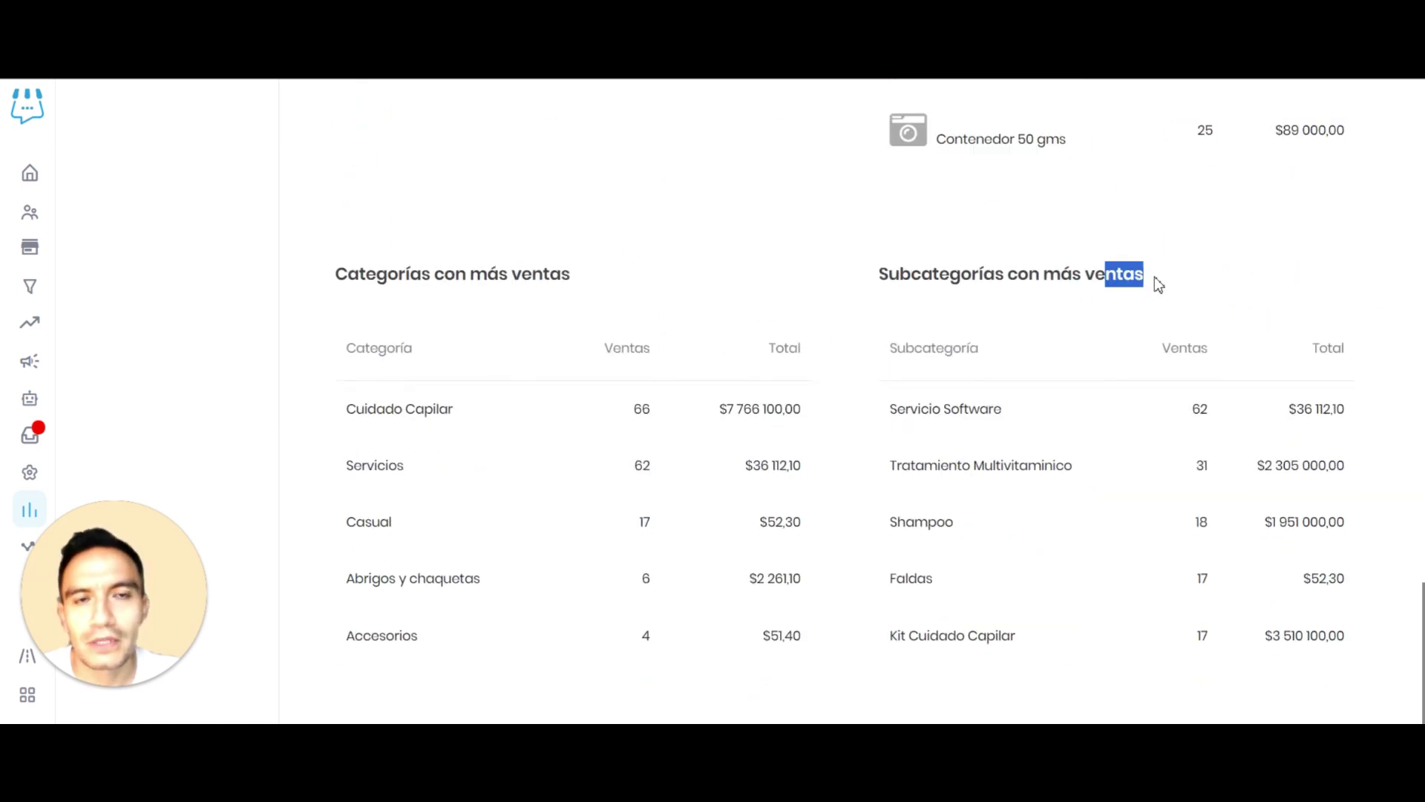
{"action": "scroll", "coordinate": [1049, 260], "scroll_direction": "up", "scroll_amount": 6}
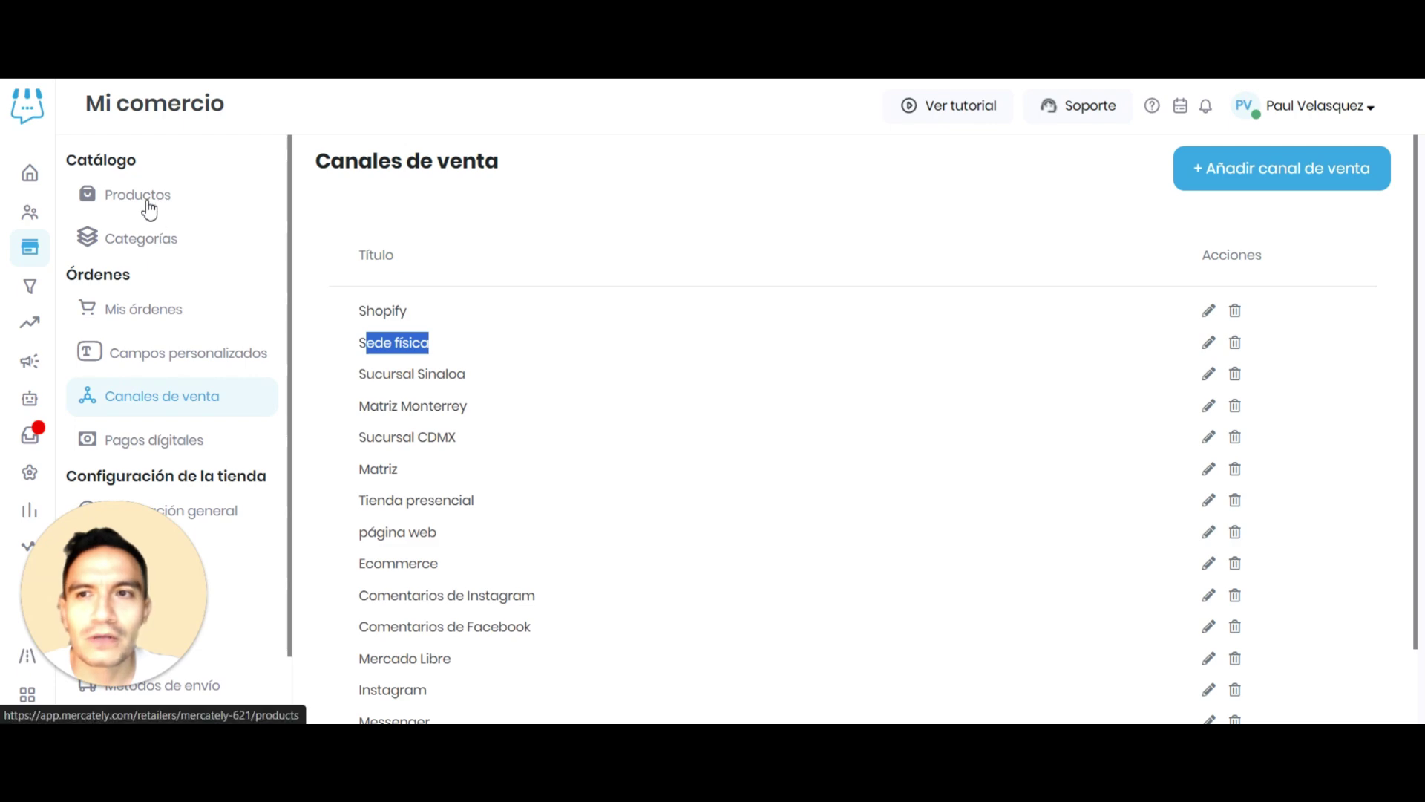
Open the store's product list and compare it with the top category and subcategory tables in the sales statistics
{"action": "left_click", "coordinate": [149, 210]}
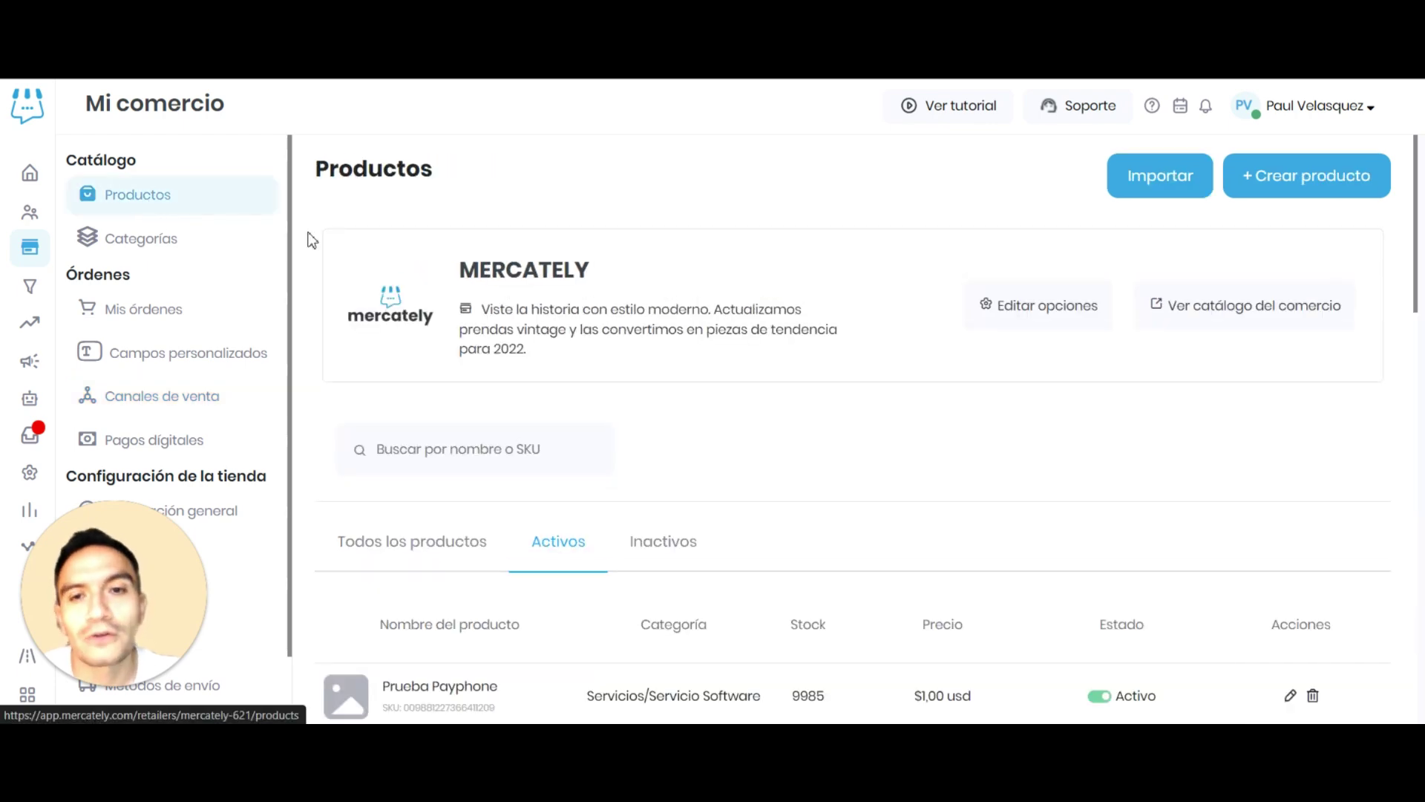
{"action": "scroll", "coordinate": [923, 305], "scroll_direction": "down", "scroll_amount": 5}
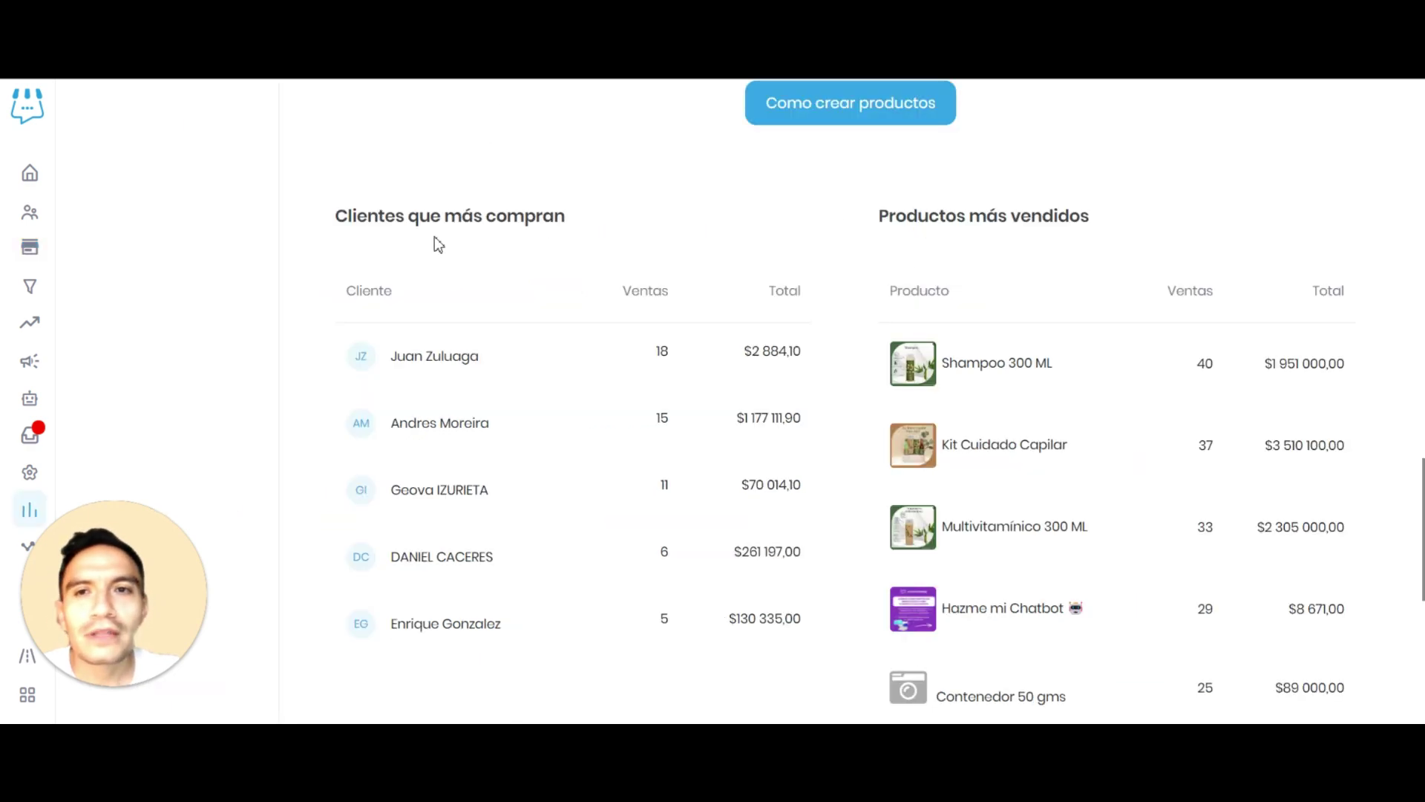
{"action": "scroll", "coordinate": [423, 248], "scroll_direction": "down", "scroll_amount": 6}
{"action": "left_click_drag", "start_coordinate": [379, 367], "coordinate": [488, 366]}
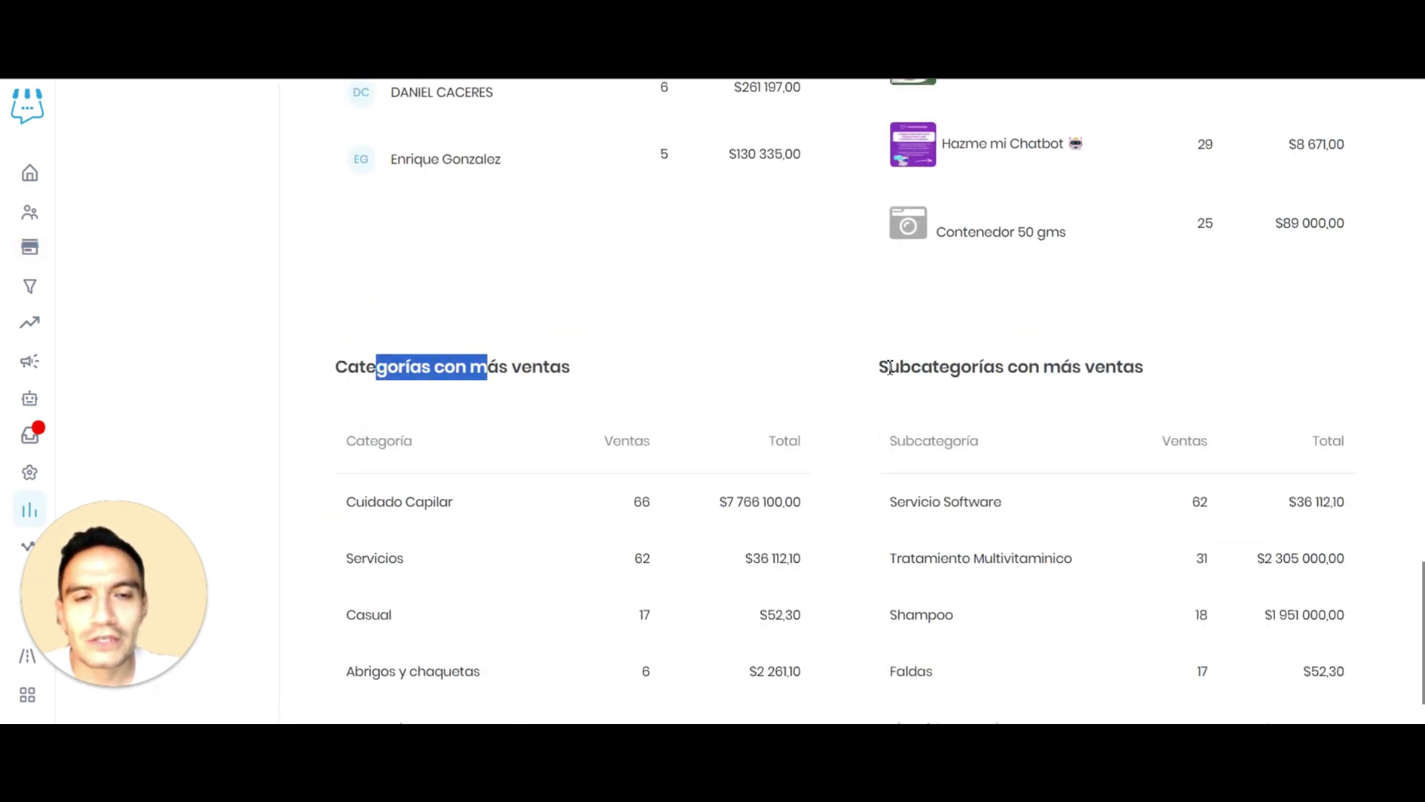
{"action": "left_click_drag", "start_coordinate": [890, 368], "coordinate": [1055, 374]}
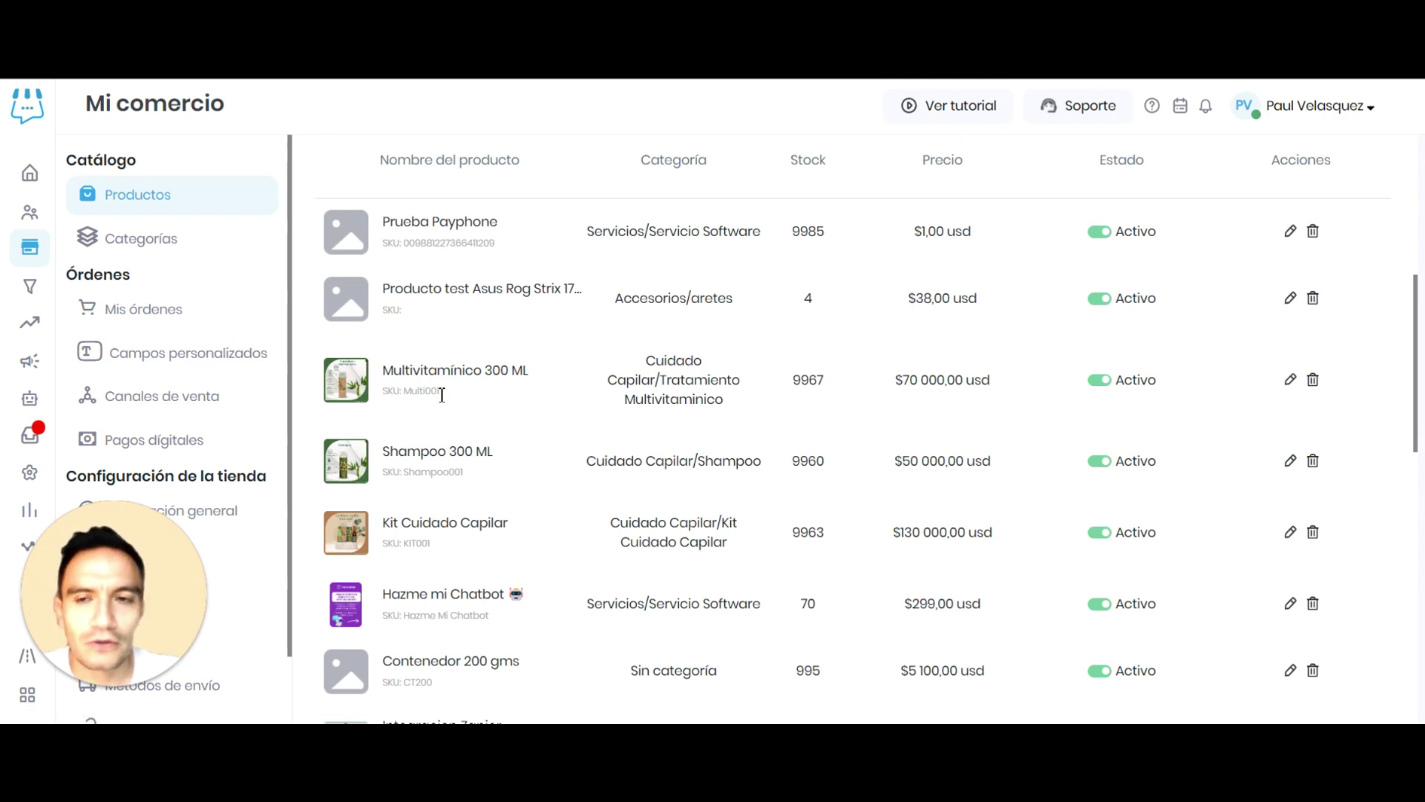
Review the categories assigned to the catalogue's products and open the store's categories page
{"action": "scroll", "coordinate": [190, 323], "scroll_direction": "down", "scroll_amount": 1}
{"action": "scroll", "coordinate": [195, 282], "scroll_direction": "up", "scroll_amount": 1}
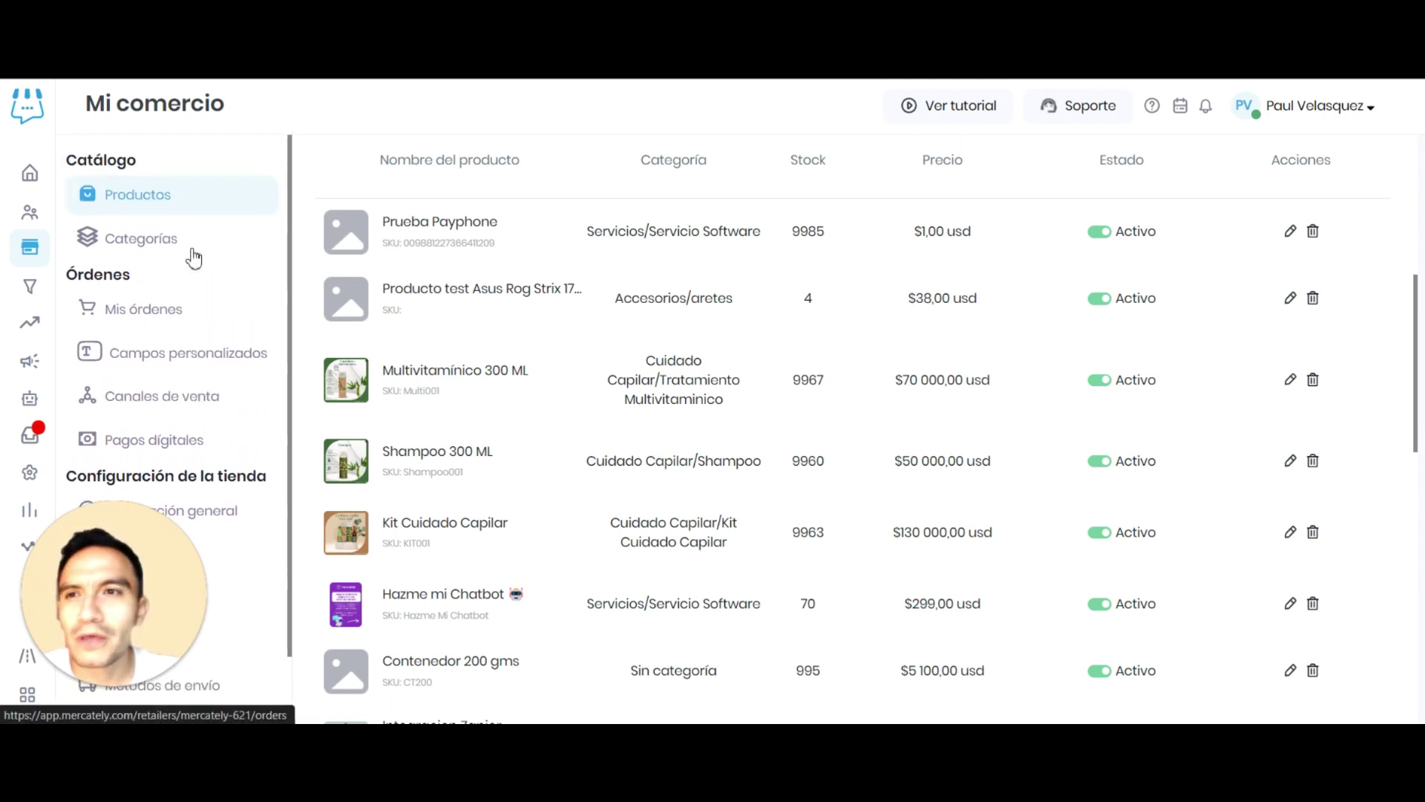
{"action": "left_click", "coordinate": [141, 242]}
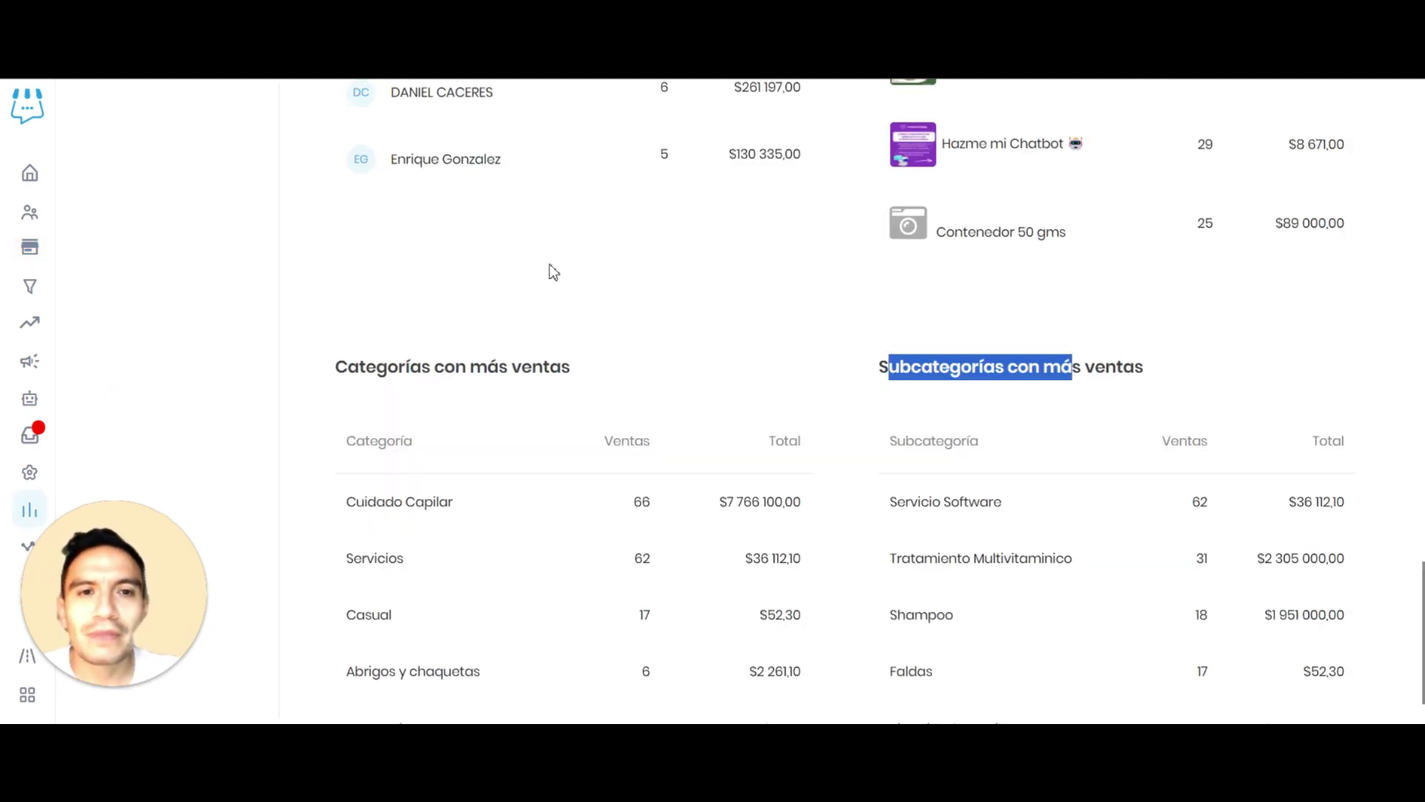
Return to the overall sales results and chart in the sales statistics
{"action": "scroll", "coordinate": [788, 336], "scroll_direction": "up", "scroll_amount": 7}
{"action": "scroll", "coordinate": [788, 337], "scroll_direction": "up", "scroll_amount": 15}
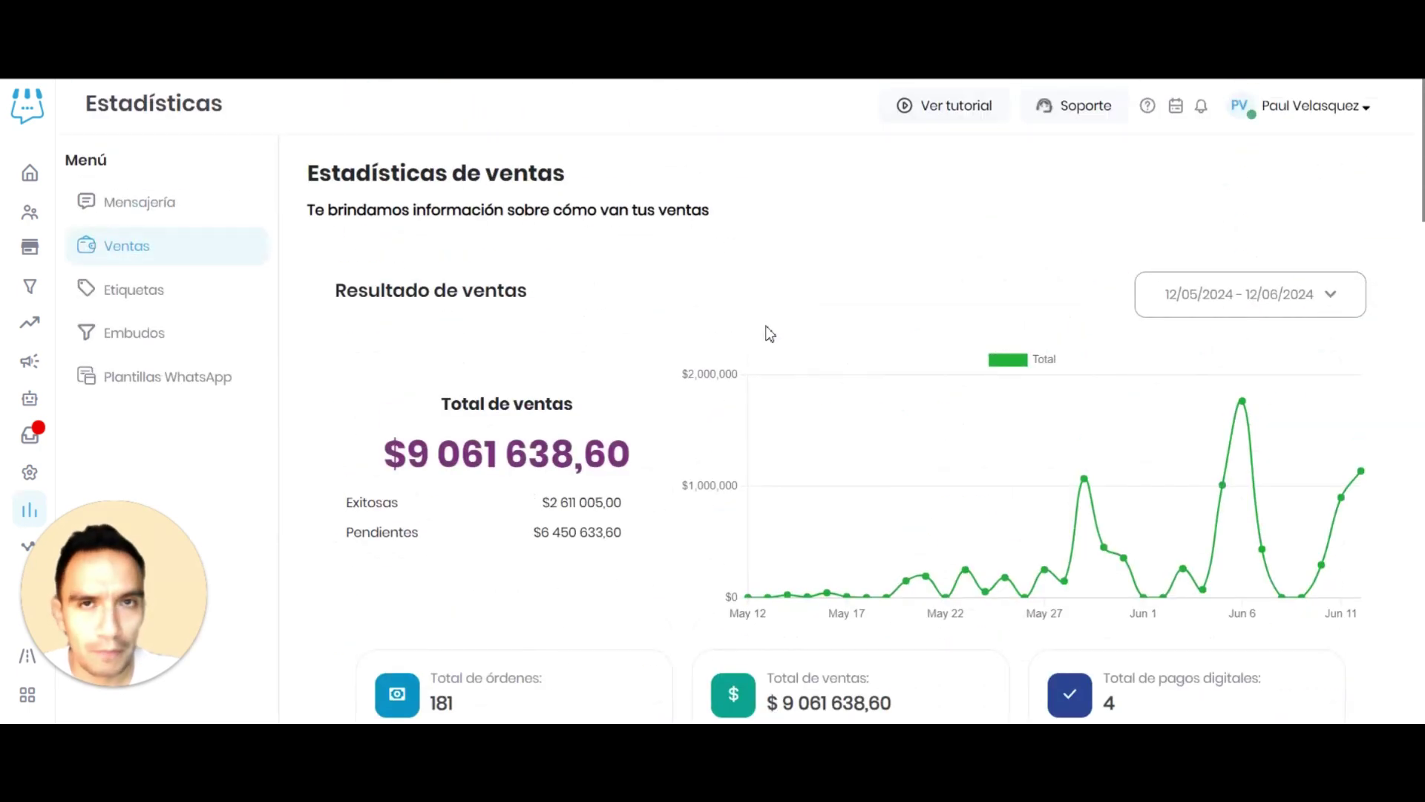